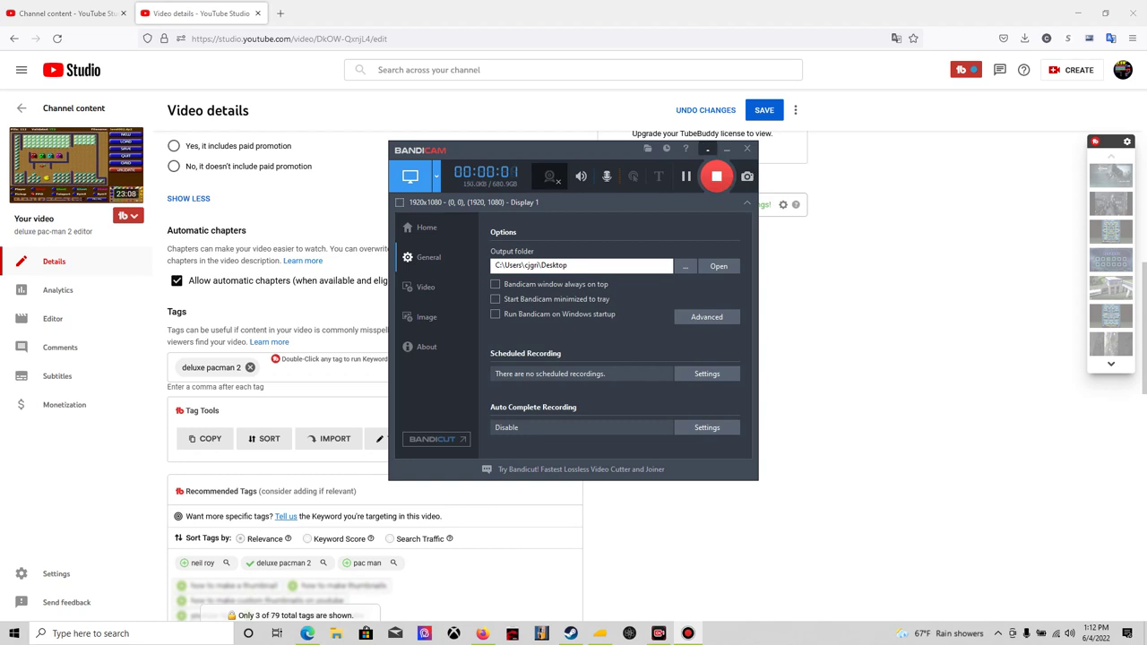
Step: Check Bandicam's capture-mode options while its screen recording keeps running
{"action": "left_click", "coordinate": [708, 149]}
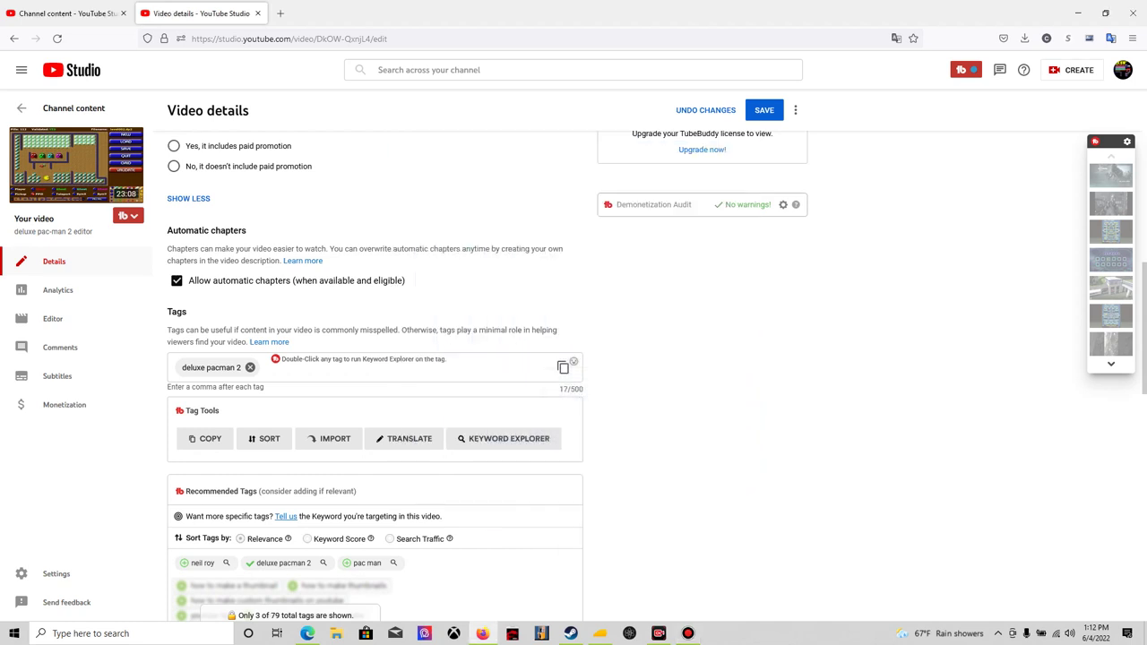
{"action": "key", "text": "alt+Tab"}
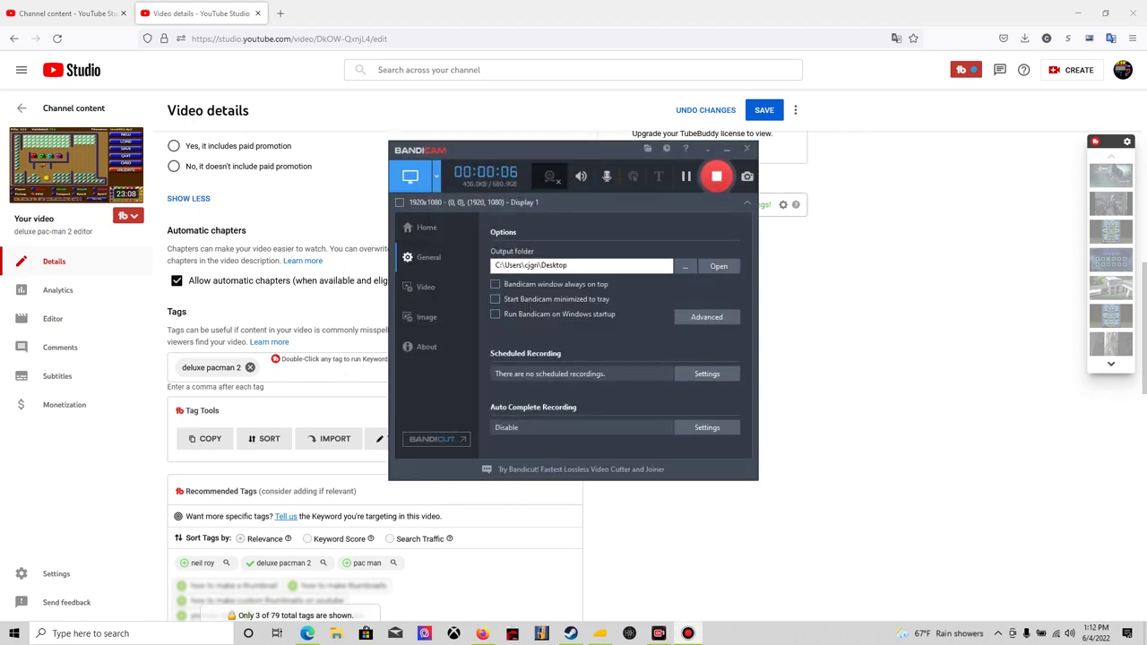
{"action": "left_click", "coordinate": [436, 177]}
{"action": "mouse_move", "coordinate": [457, 273]}
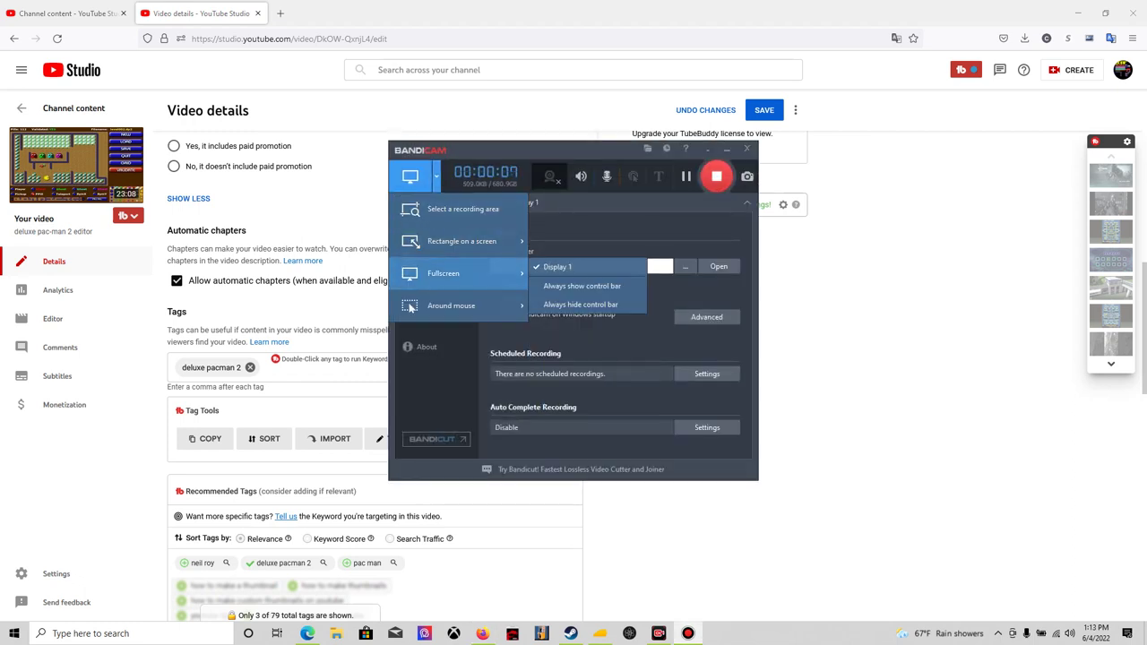
{"action": "key", "text": "alt+Tab"}
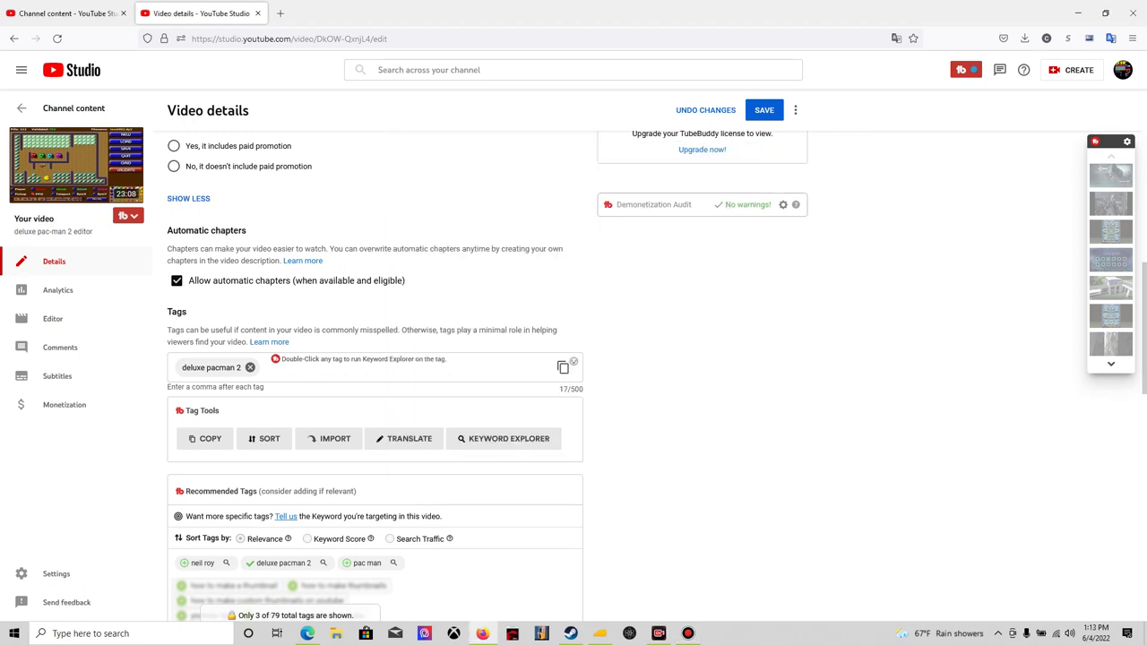
{"action": "scroll", "coordinate": [374, 377], "scroll_direction": "up", "scroll_amount": 5}
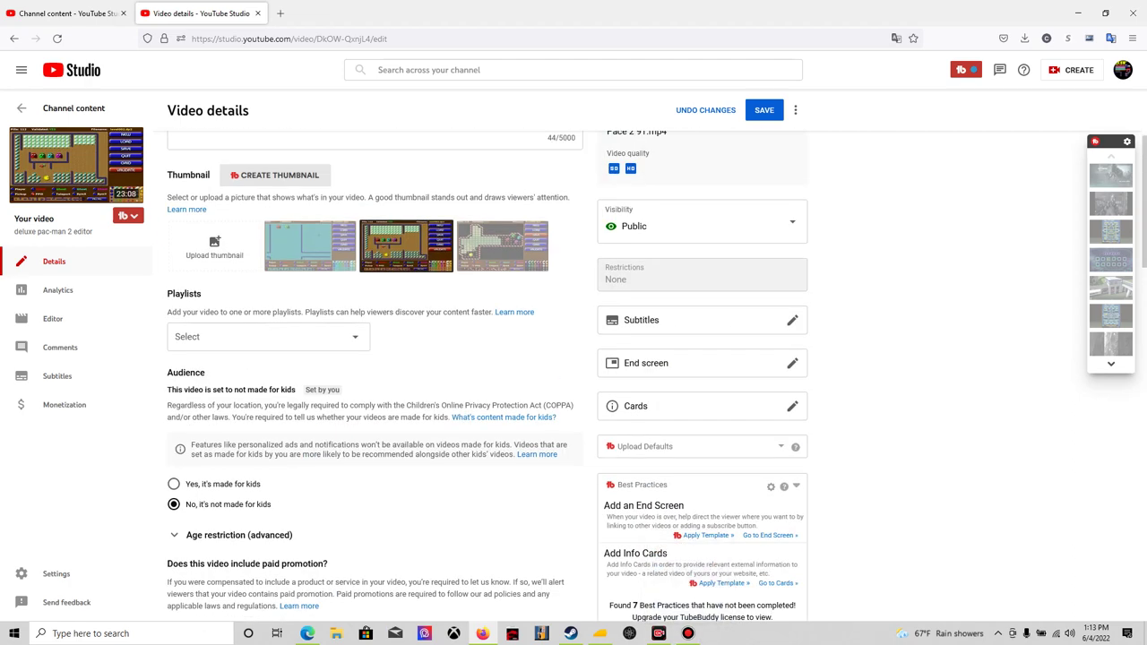
{"action": "scroll", "coordinate": [374, 358], "scroll_direction": "up", "scroll_amount": 3}
Step: Close iTop Screen Recorder, move Bandicam to the top centre, and return to YouTube Studio in Firefox
{"action": "left_click", "coordinate": [1078, 12]}
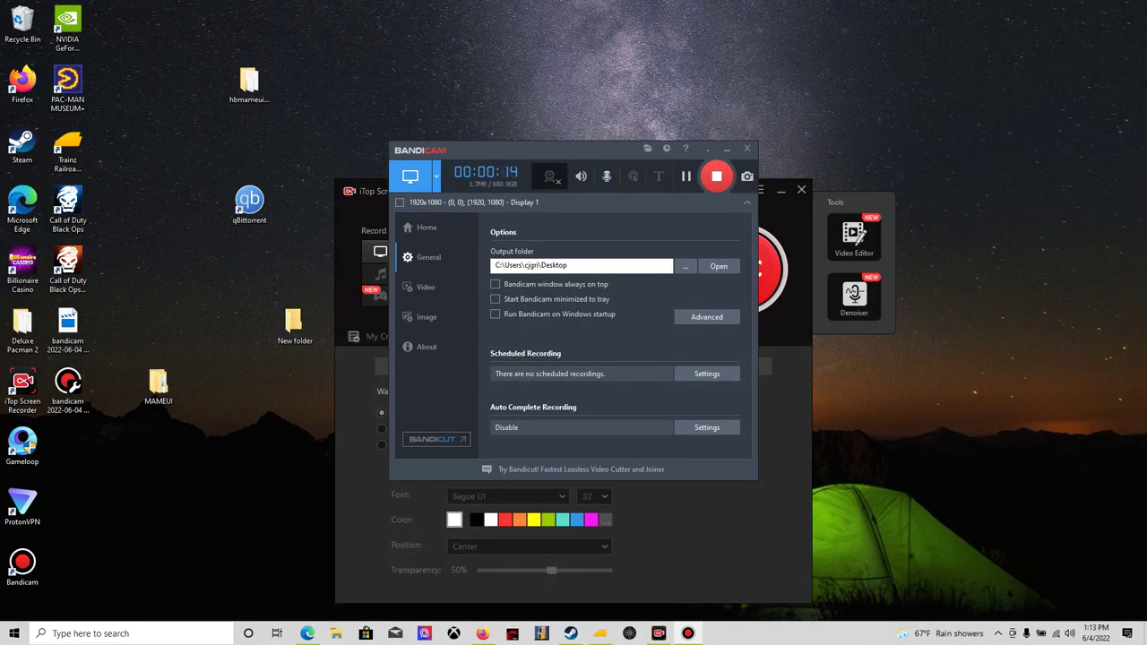
{"action": "left_click_drag", "start_coordinate": [538, 149], "coordinate": [1111, 223]}
{"action": "left_click", "coordinate": [801, 190]}
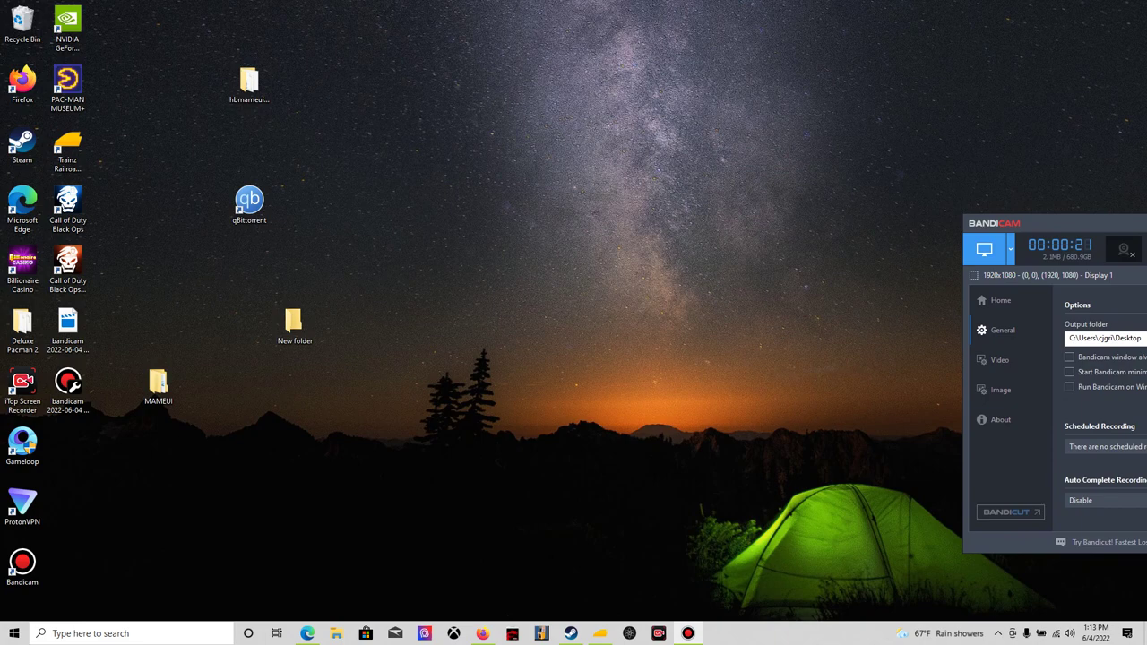
{"action": "left_click_drag", "start_coordinate": [1057, 223], "coordinate": [476, 19]}
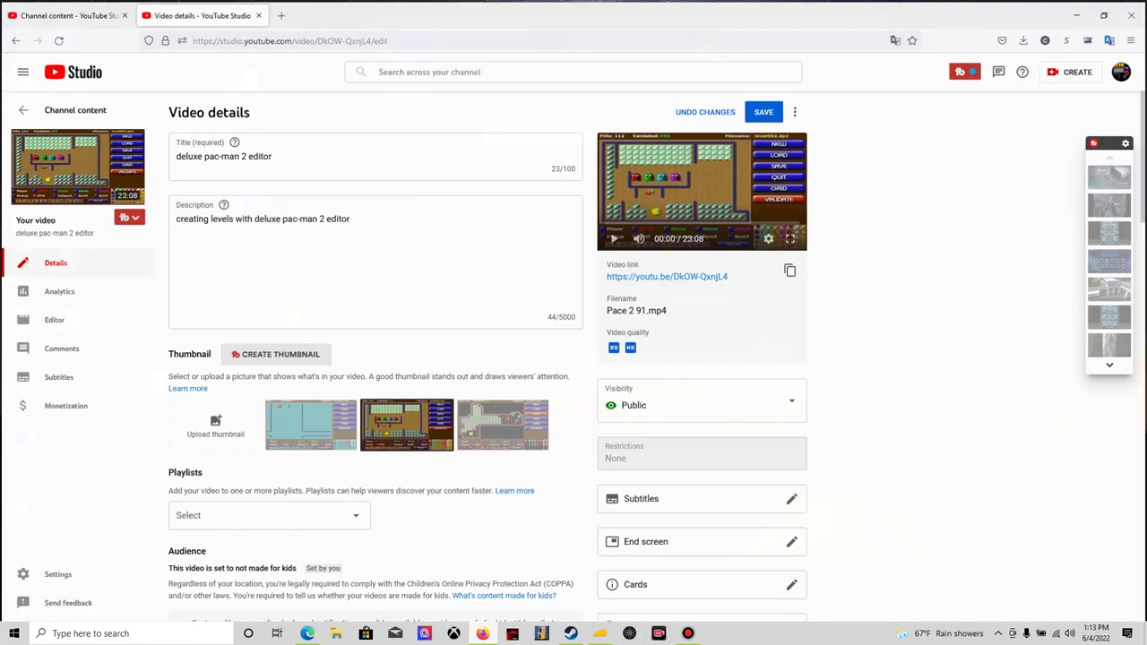
{"action": "left_click", "coordinate": [482, 633]}
{"action": "scroll", "coordinate": [375, 358], "scroll_direction": "down", "scroll_amount": 2}
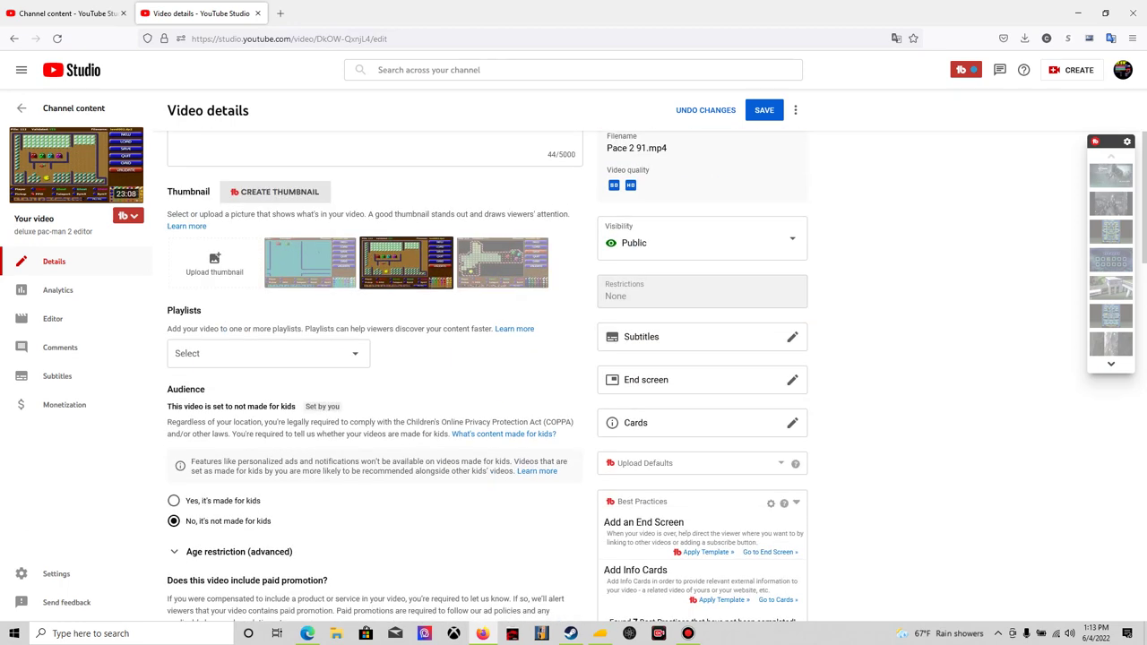
{"action": "scroll", "coordinate": [375, 358], "scroll_direction": "down", "scroll_amount": 2}
{"action": "scroll", "coordinate": [375, 358], "scroll_direction": "down", "scroll_amount": 2}
{"action": "scroll", "coordinate": [374, 358], "scroll_direction": "down", "scroll_amount": 3}
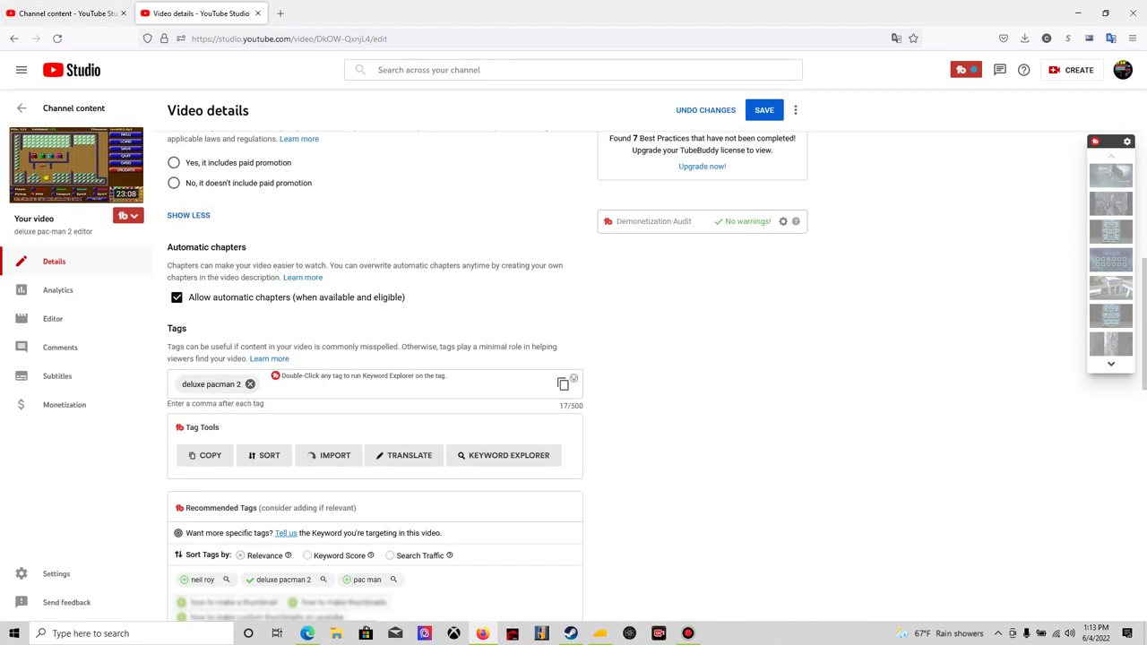
{"action": "scroll", "coordinate": [375, 358], "scroll_direction": "down", "scroll_amount": 2}
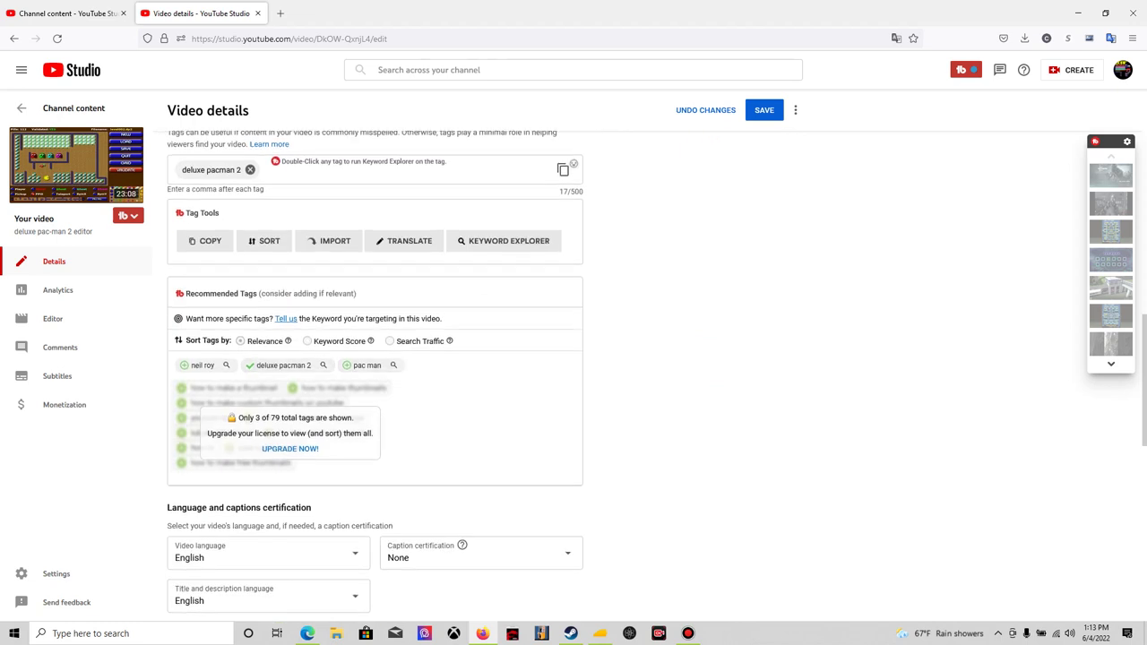
{"action": "scroll", "coordinate": [375, 358], "scroll_direction": "up", "scroll_amount": 1}
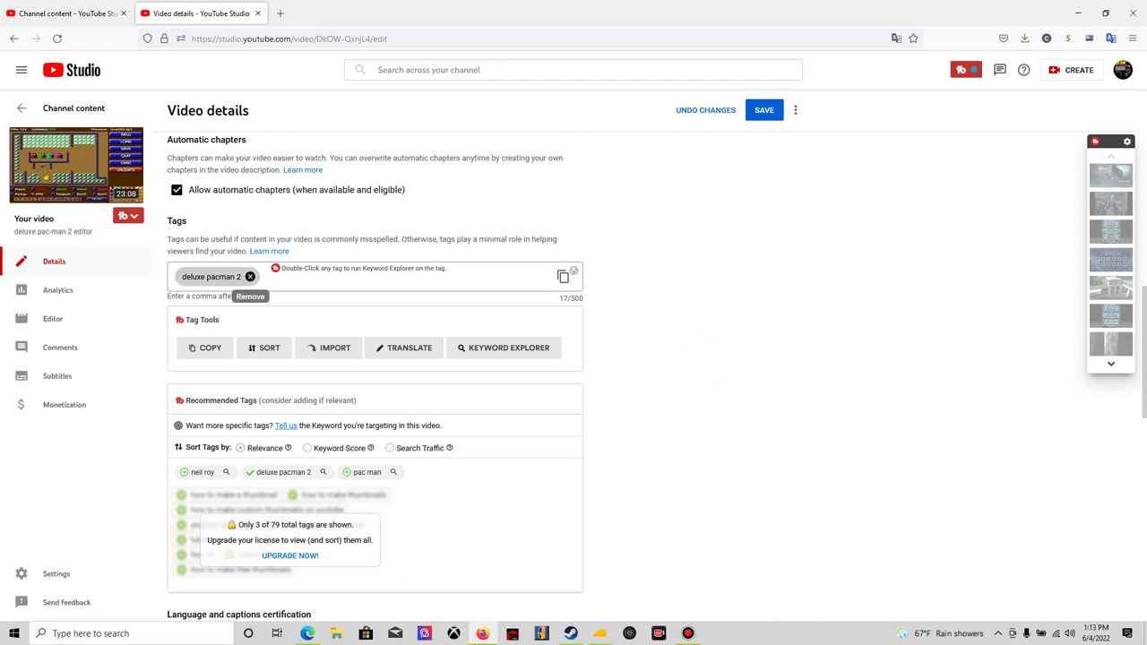
{"action": "scroll", "coordinate": [374, 377], "scroll_direction": "up", "scroll_amount": 3}
{"action": "scroll", "coordinate": [374, 376], "scroll_direction": "up", "scroll_amount": 3}
{"action": "scroll", "coordinate": [374, 376], "scroll_direction": "up", "scroll_amount": 3}
{"action": "scroll", "coordinate": [374, 376], "scroll_direction": "up", "scroll_amount": 3}
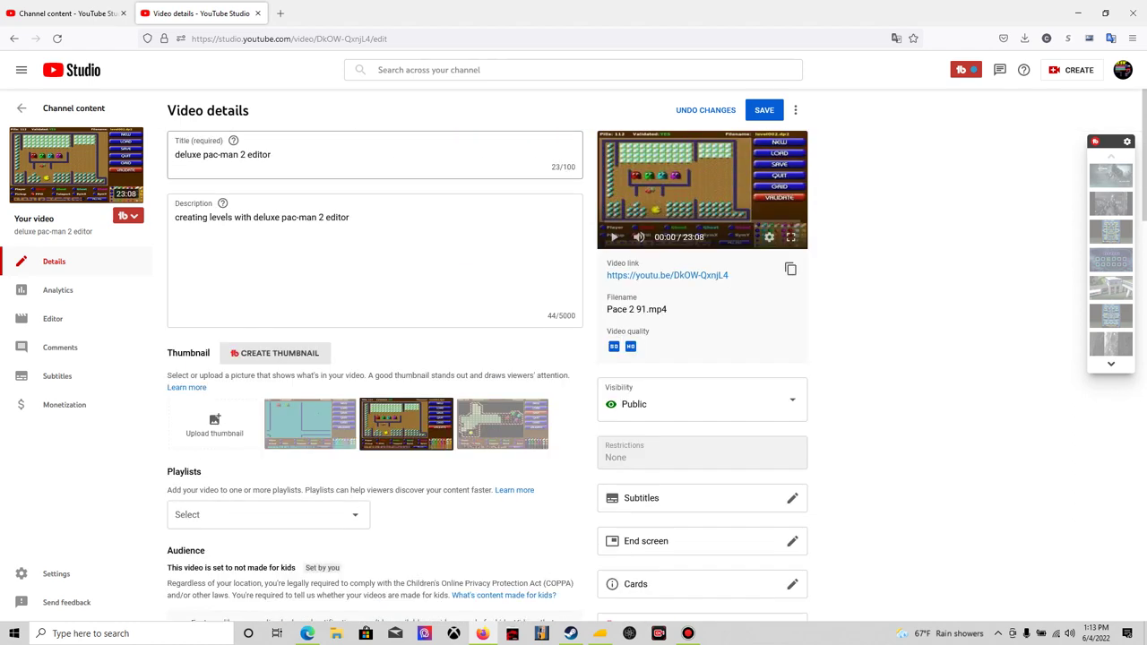
{"action": "scroll", "coordinate": [375, 376], "scroll_direction": "down", "scroll_amount": 4}
{"action": "scroll", "coordinate": [374, 377], "scroll_direction": "down", "scroll_amount": 3}
{"action": "scroll", "coordinate": [375, 376], "scroll_direction": "up", "scroll_amount": 2}
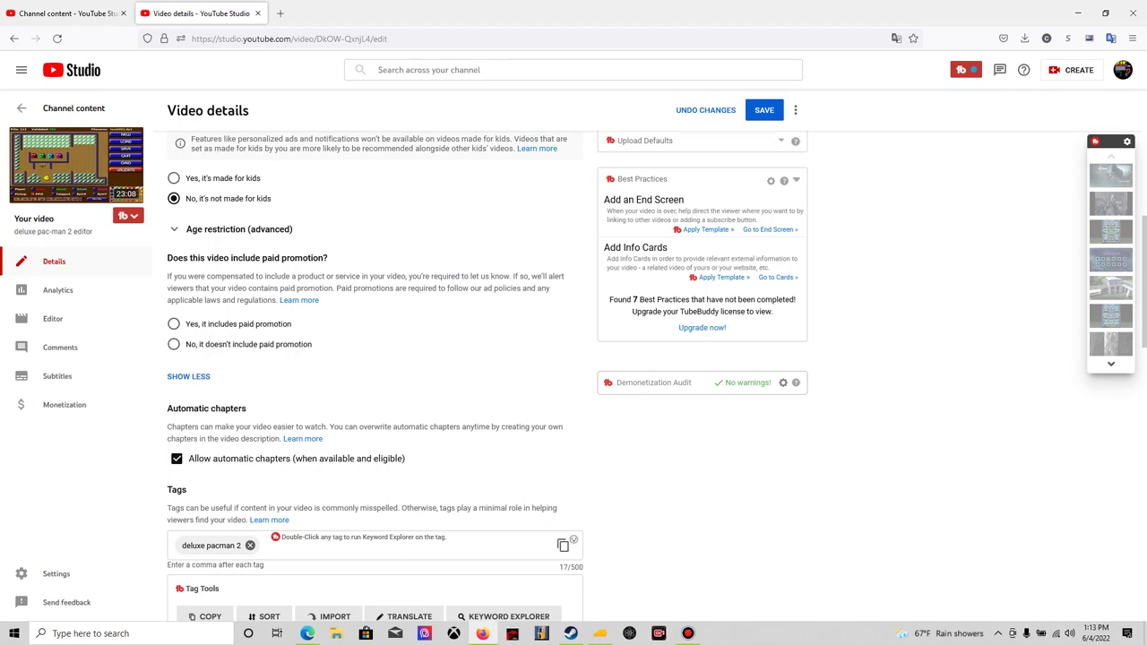
{"action": "scroll", "coordinate": [374, 376], "scroll_direction": "up", "scroll_amount": 2}
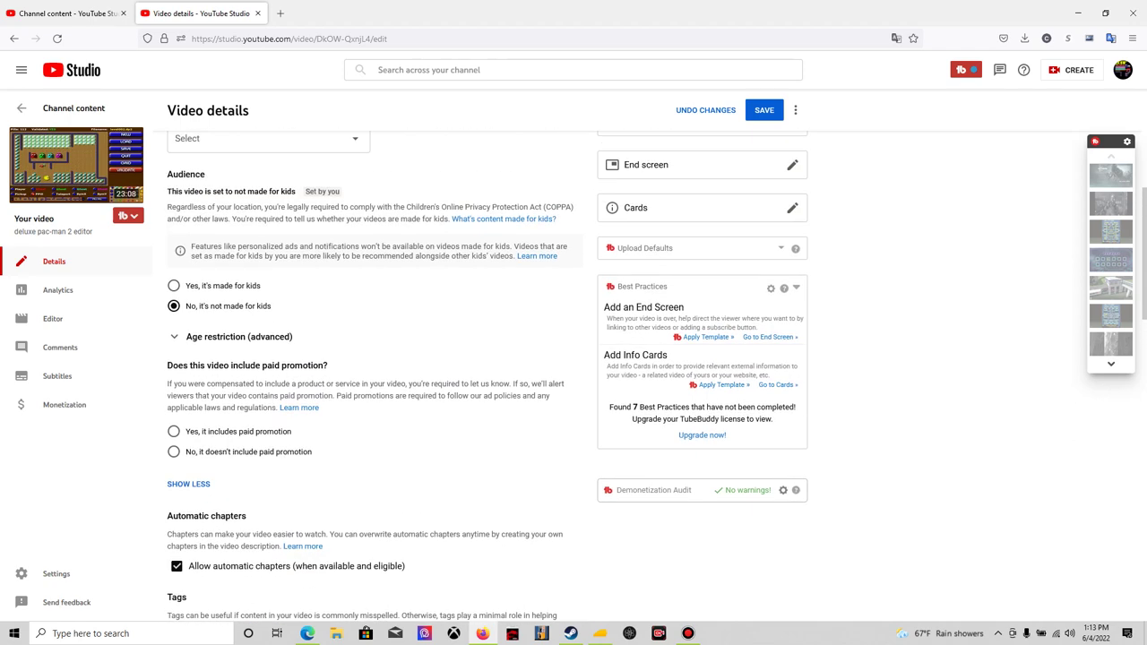
{"action": "scroll", "coordinate": [374, 376], "scroll_direction": "down", "scroll_amount": 2}
{"action": "scroll", "coordinate": [375, 376], "scroll_direction": "down", "scroll_amount": 3}
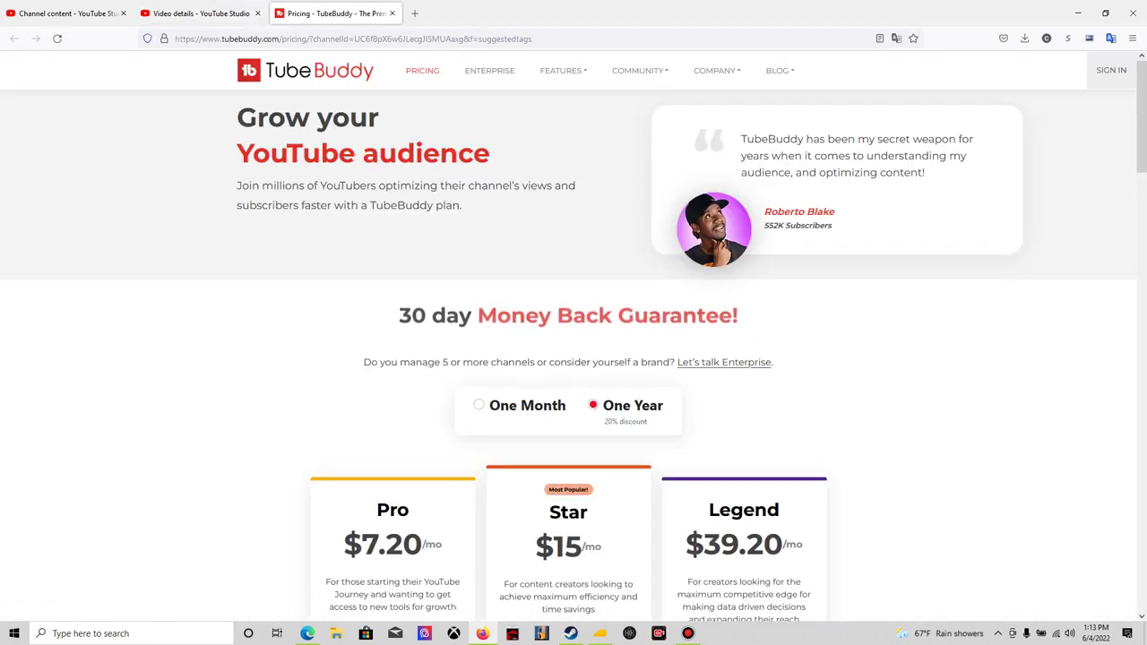
Step: Scroll through TubeBuddy's Pro $7.20, Star $15 and Legend $39.20 monthly plans
{"action": "scroll", "coordinate": [573, 358], "scroll_direction": "down", "scroll_amount": 2}
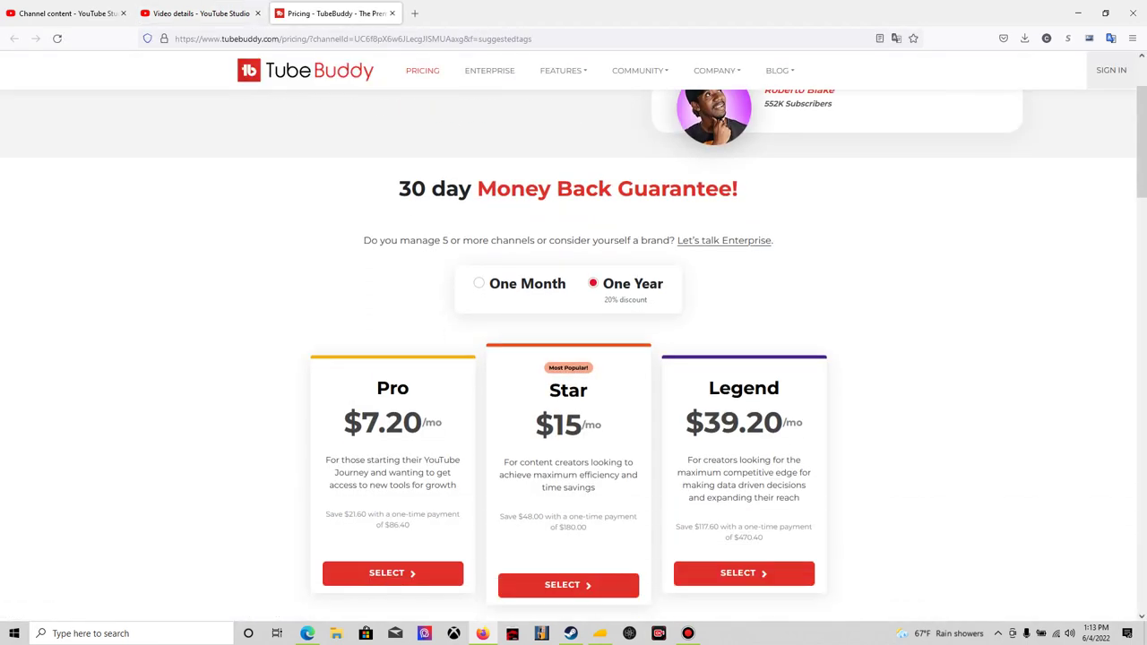
{"action": "scroll", "coordinate": [573, 359], "scroll_direction": "down", "scroll_amount": 3}
{"action": "scroll", "coordinate": [573, 358], "scroll_direction": "down", "scroll_amount": 3}
{"action": "scroll", "coordinate": [574, 358], "scroll_direction": "up", "scroll_amount": 7}
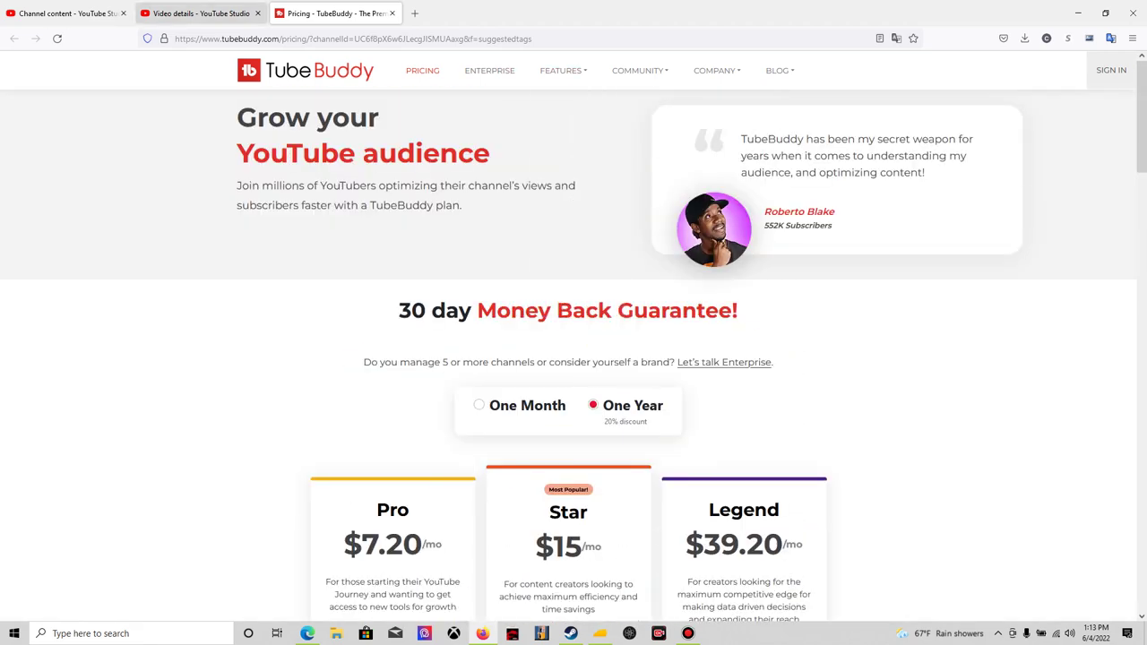
{"action": "left_click", "coordinate": [392, 12]}
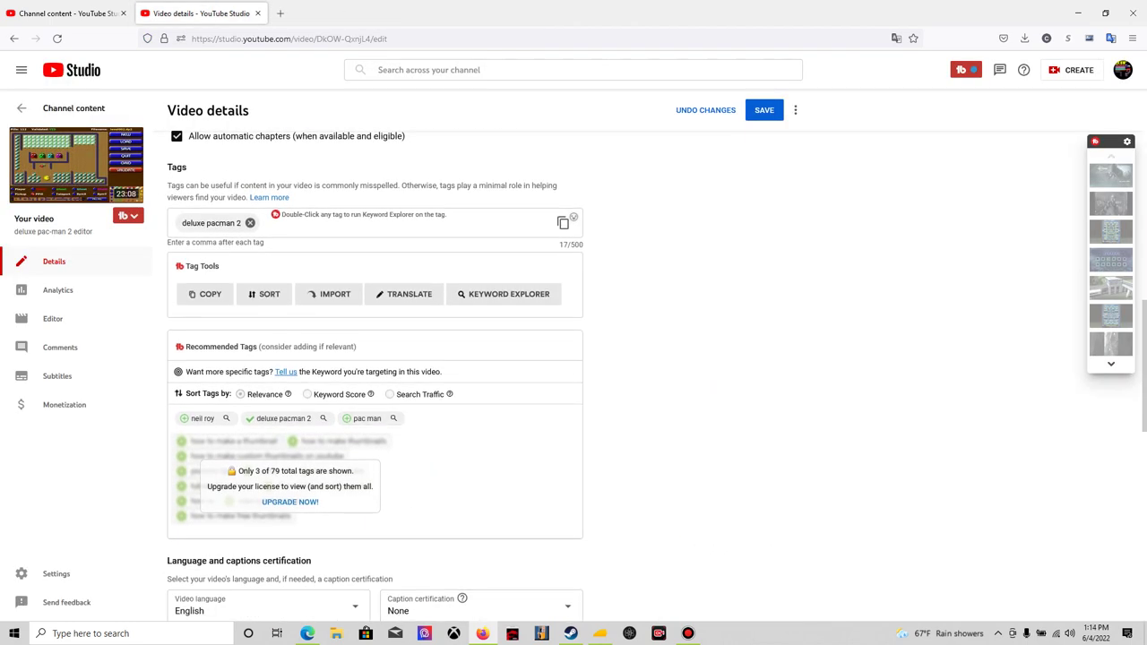
{"action": "left_click", "coordinate": [286, 370]}
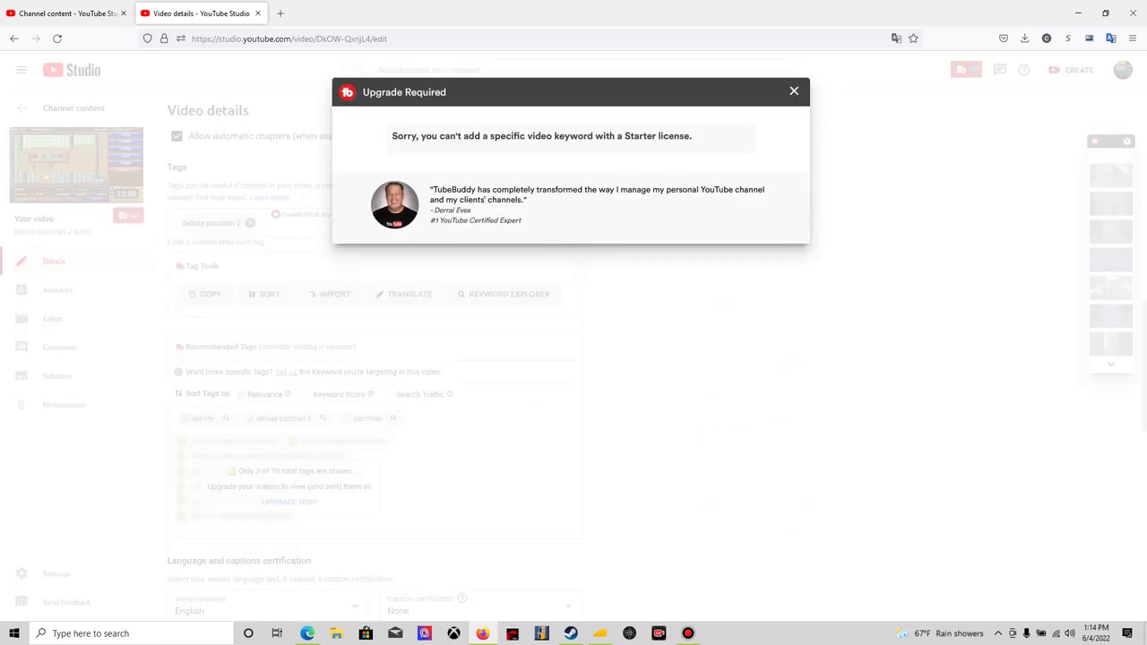
{"action": "left_click", "coordinate": [794, 91]}
{"action": "scroll", "coordinate": [377, 376], "scroll_direction": "down", "scroll_amount": 4}
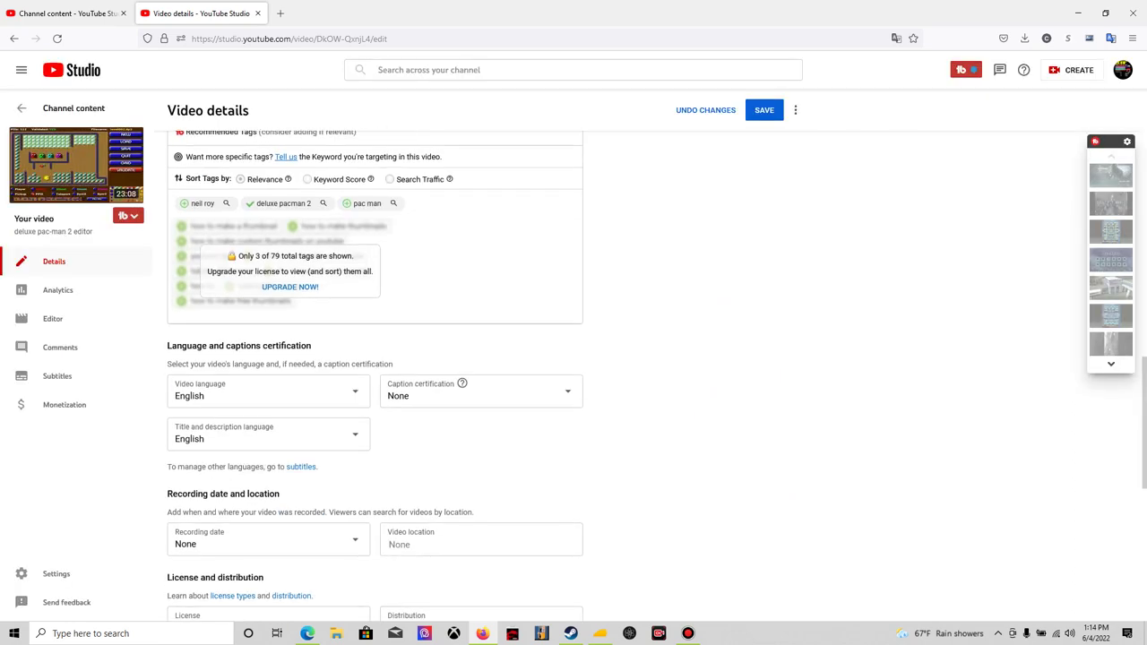
{"action": "scroll", "coordinate": [376, 376], "scroll_direction": "up", "scroll_amount": 1}
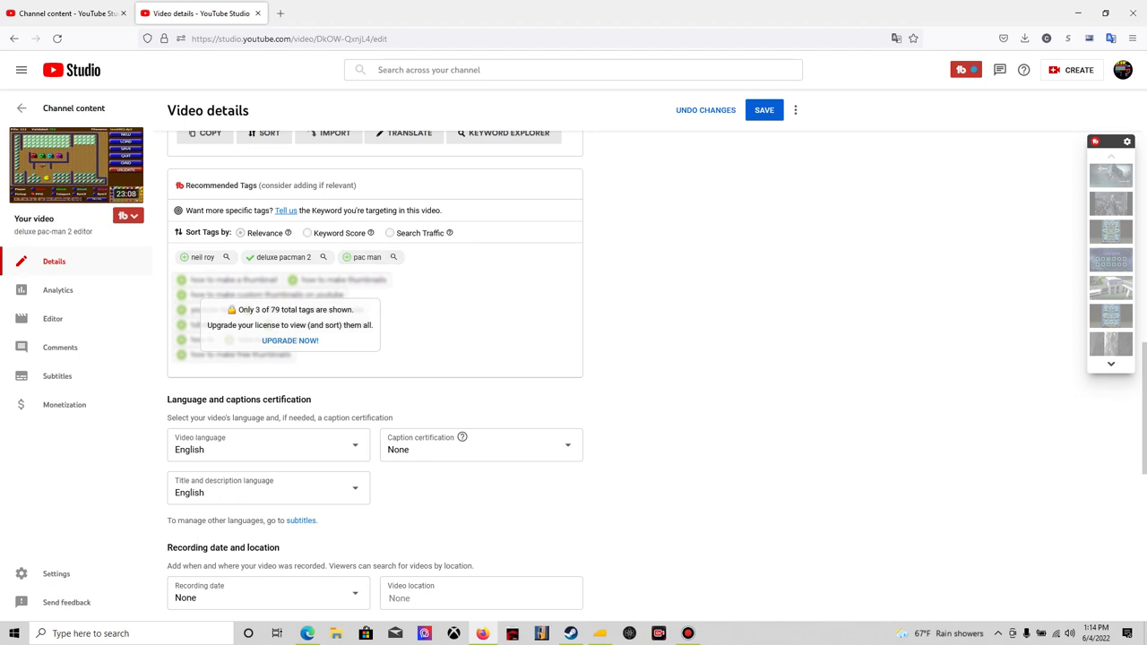
{"action": "scroll", "coordinate": [283, 268], "scroll_direction": "up", "scroll_amount": 1}
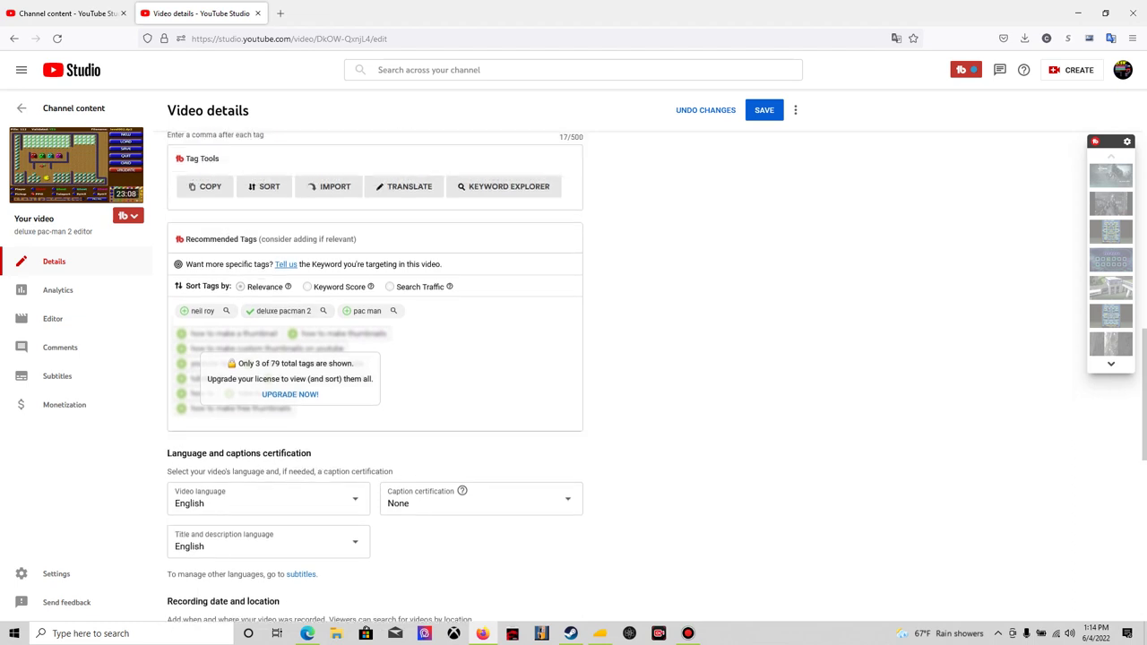
{"action": "scroll", "coordinate": [502, 293], "scroll_direction": "up", "scroll_amount": 2}
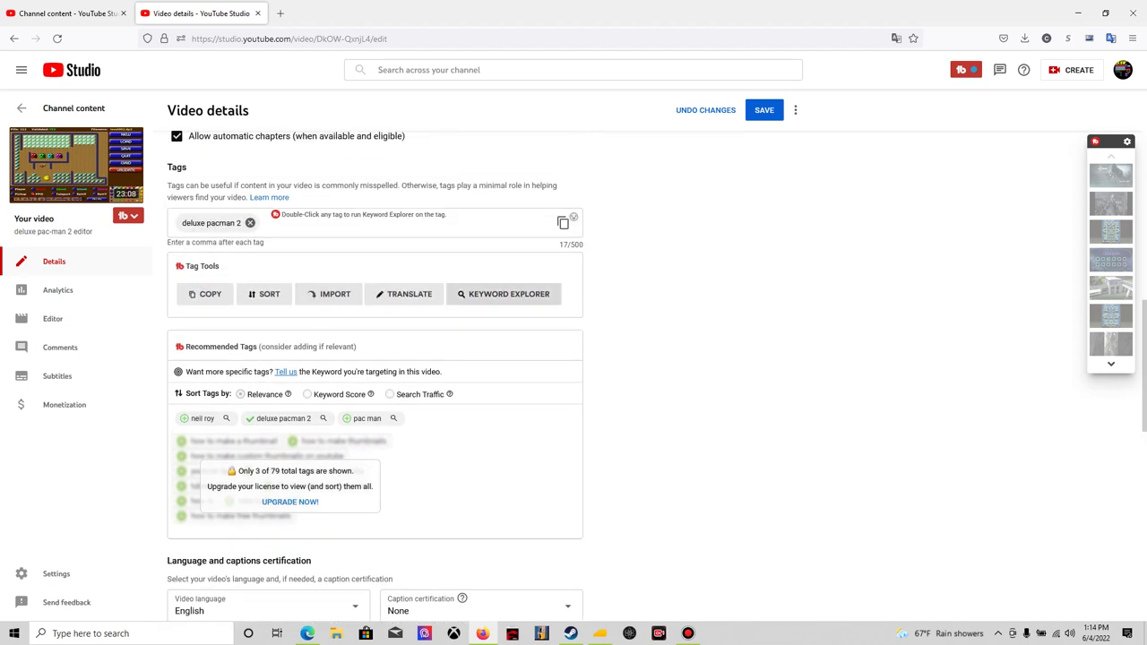
Step: Reload the details page and score the keyword 'pacman' in Keyword Explorer
{"action": "key", "text": "F5"}
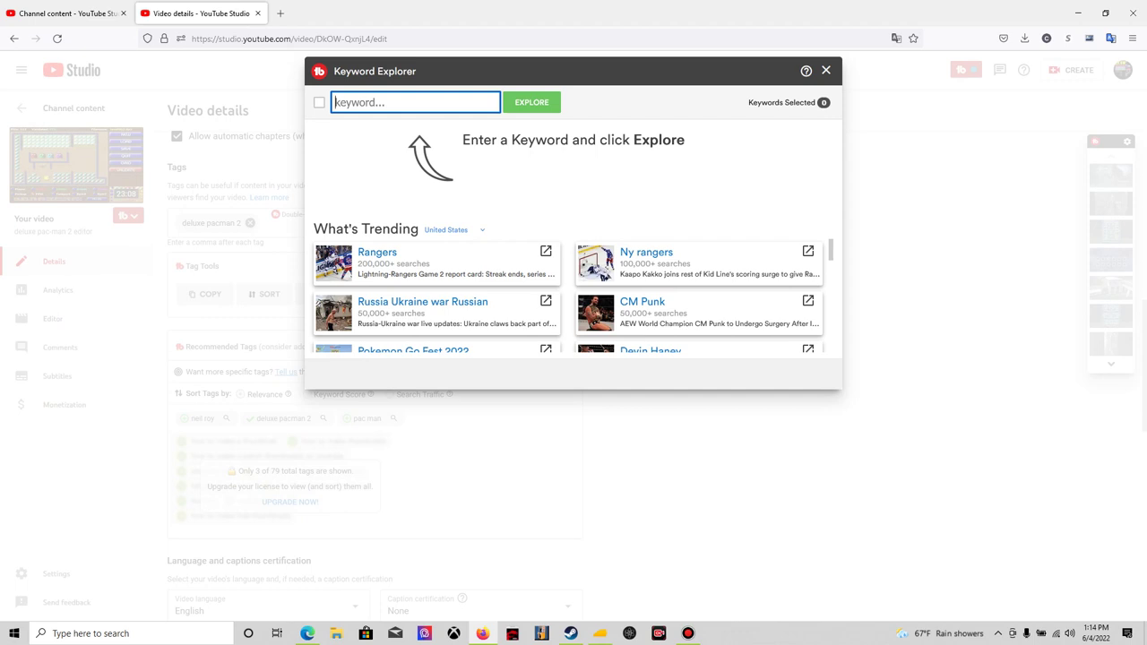
{"action": "type", "text": "pacman"}
{"action": "key", "text": "Return"}
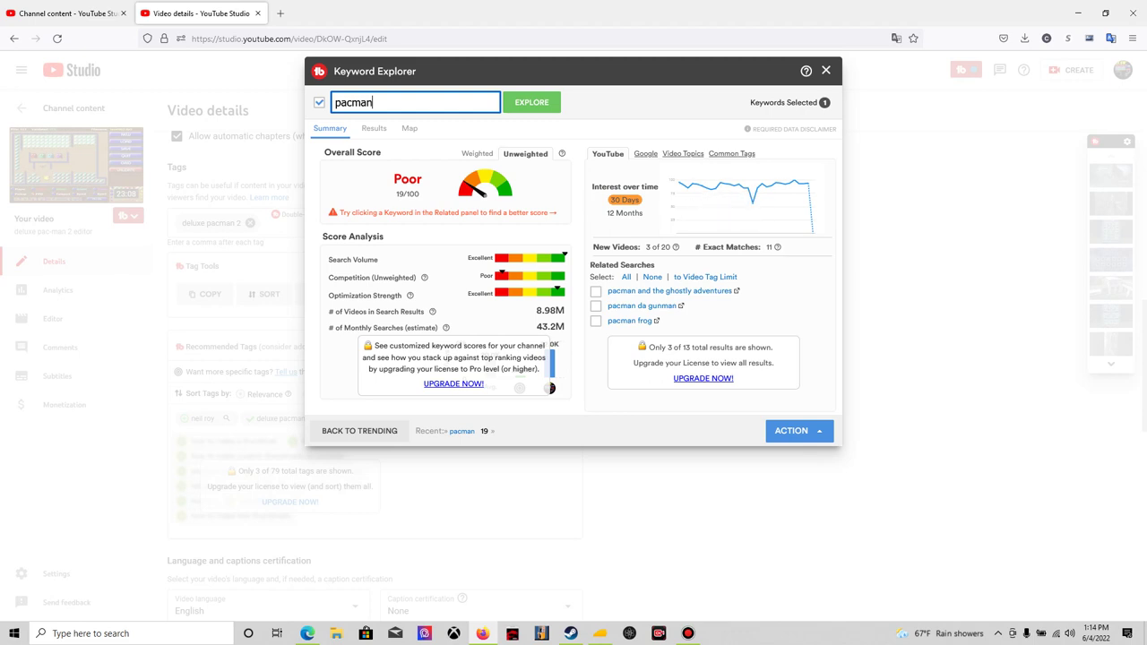
Step: Replace the keyword with 'bowling' and score it: Poor, 19/100
{"action": "key", "text": "BackSpace"}
{"action": "key", "text": "BackSpace"}
{"action": "key", "text": "BackSpace"}
{"action": "key", "text": "BackSpace"}
{"action": "key", "text": "BackSpace"}
{"action": "key", "text": "BackSpace"}
{"action": "type", "text": "bowling"}
{"action": "key", "text": "Return"}
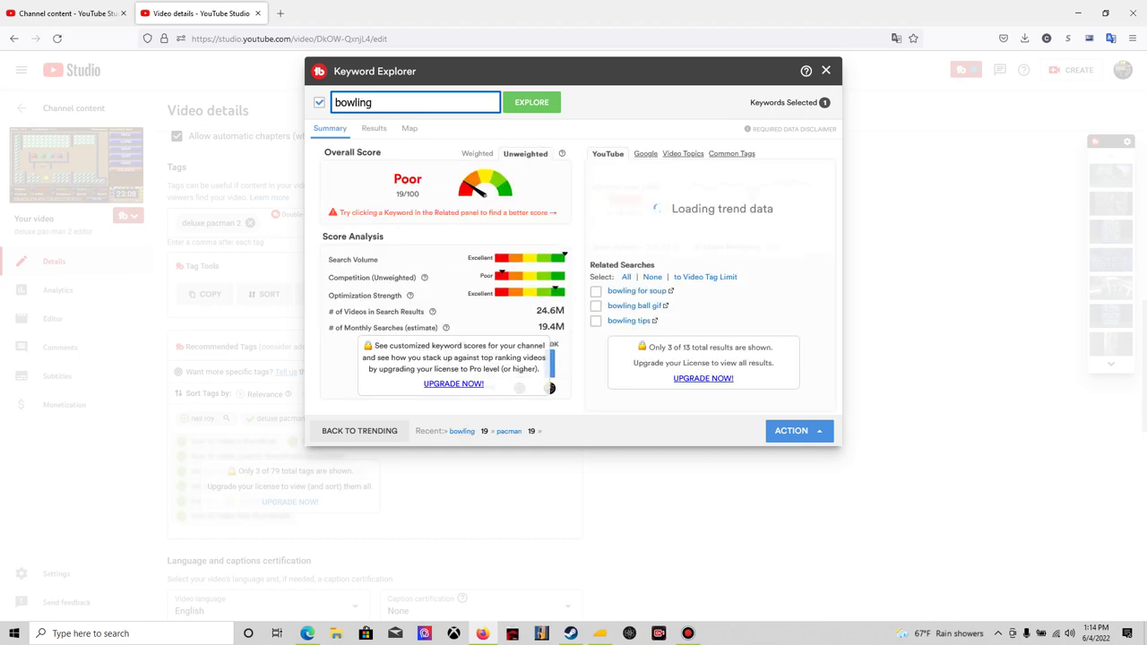
Step: Edit the keyword to 'bowling games' and score it: Good, 42/100, 2.60M monthly searches
{"action": "type", "text": "m"}
{"action": "key", "text": "BackSpace"}
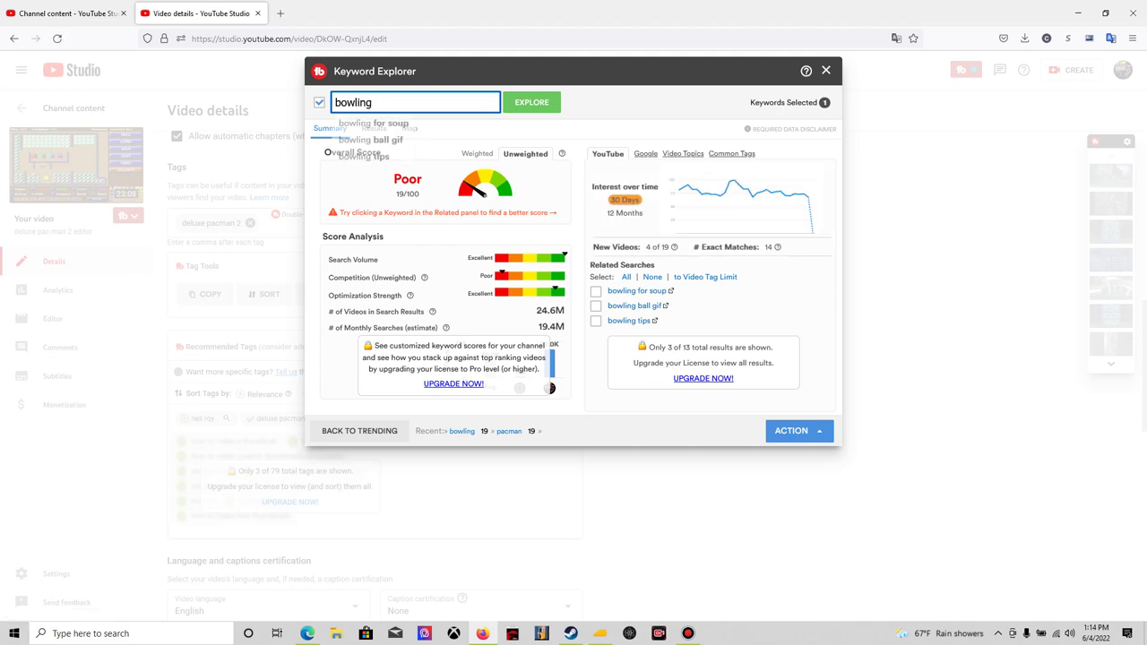
{"action": "type", "text": "gaming"}
{"action": "key", "text": "BackSpace"}
{"action": "key", "text": "BackSpace"}
{"action": "key", "text": "BackSpace"}
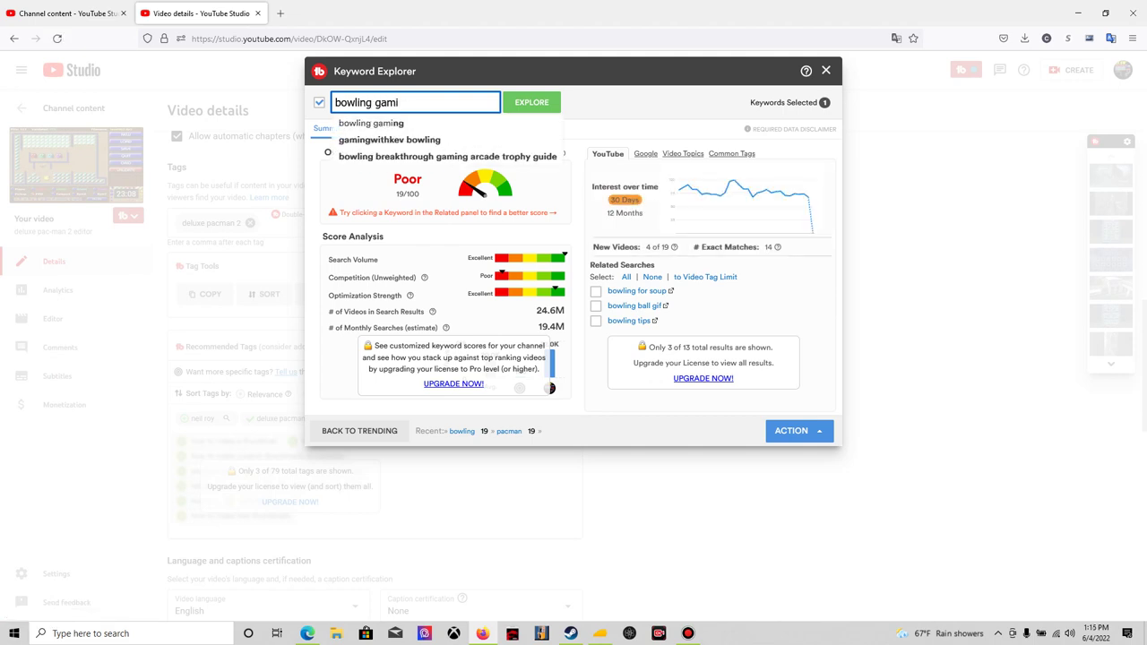
{"action": "type", "text": "es"}
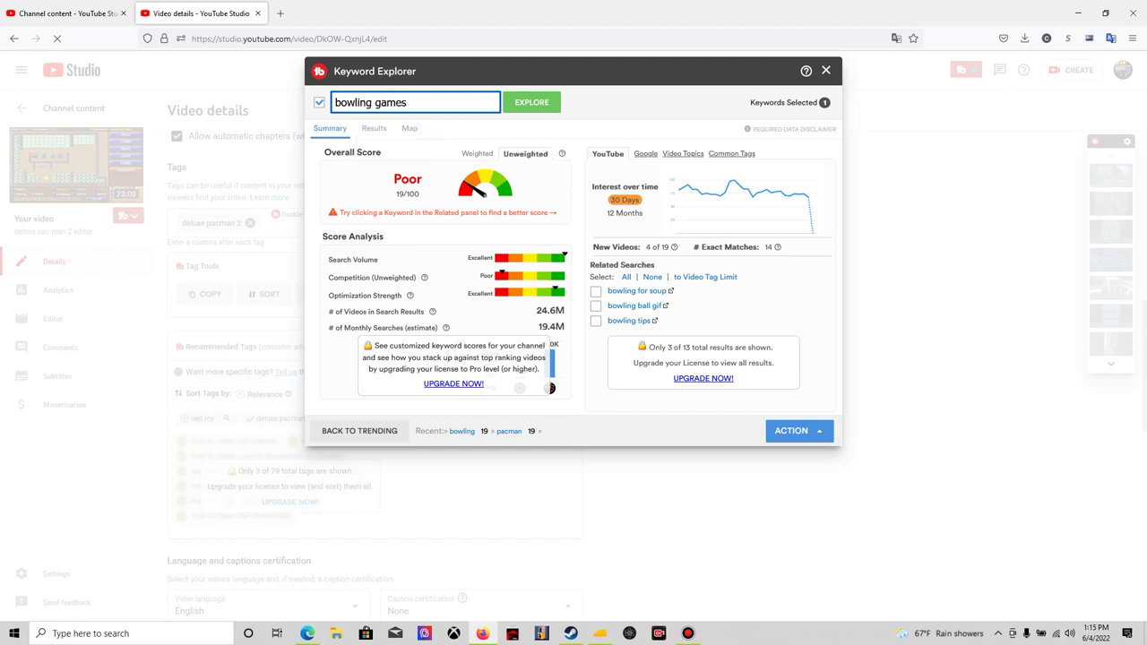
{"action": "key", "text": "Return"}
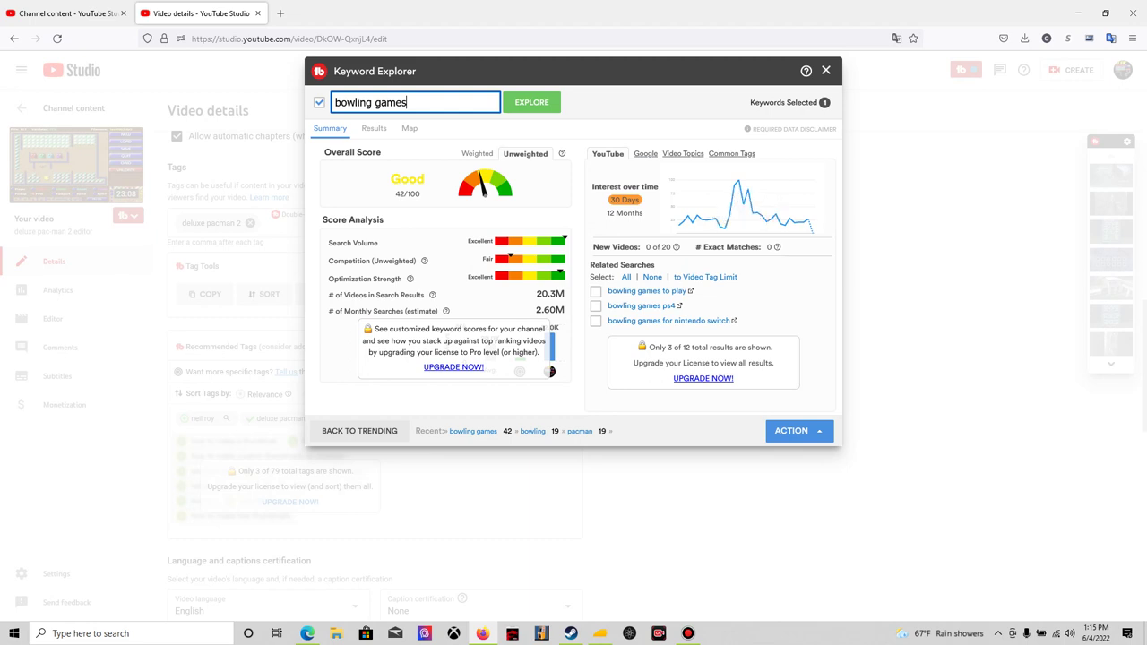
Step: View the common tags for 'bowling games', then score 'star wars': Good, 41/100
{"action": "left_click", "coordinate": [731, 153]}
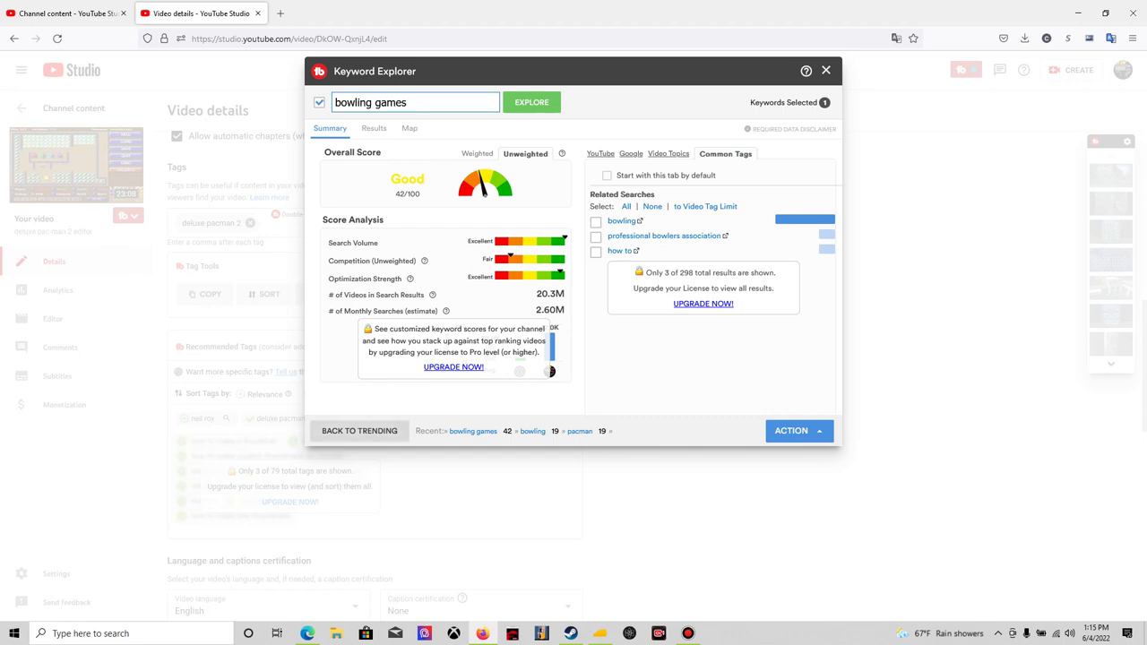
{"action": "key", "text": "ctrl+a"}
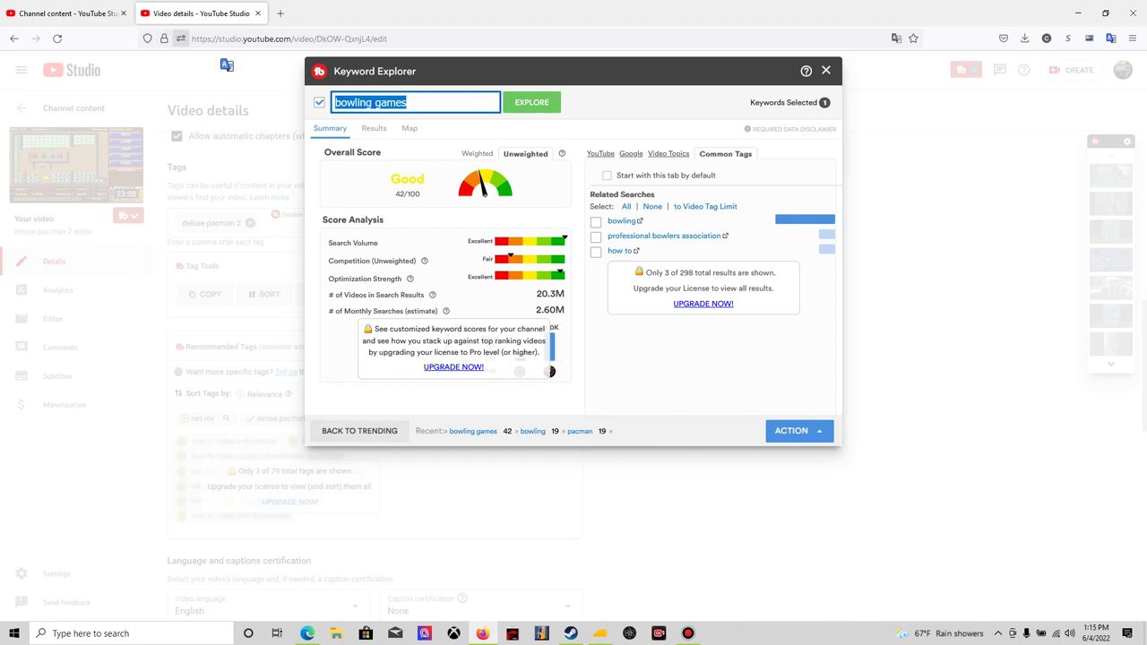
{"action": "key", "text": "BackSpace"}
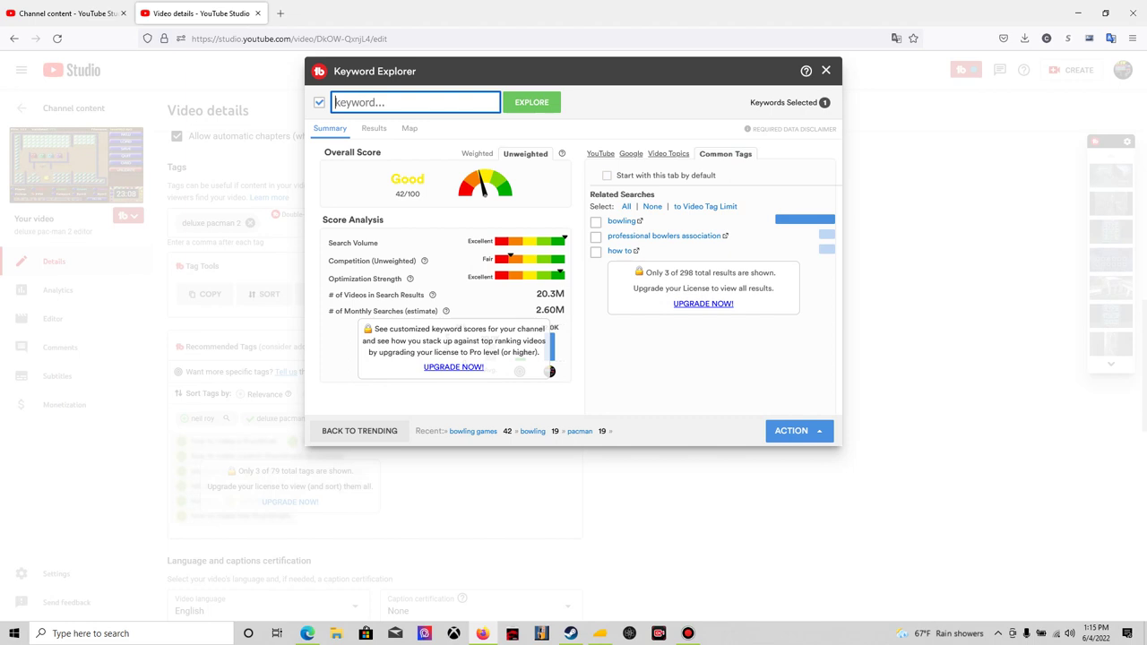
{"action": "type", "text": "star "}
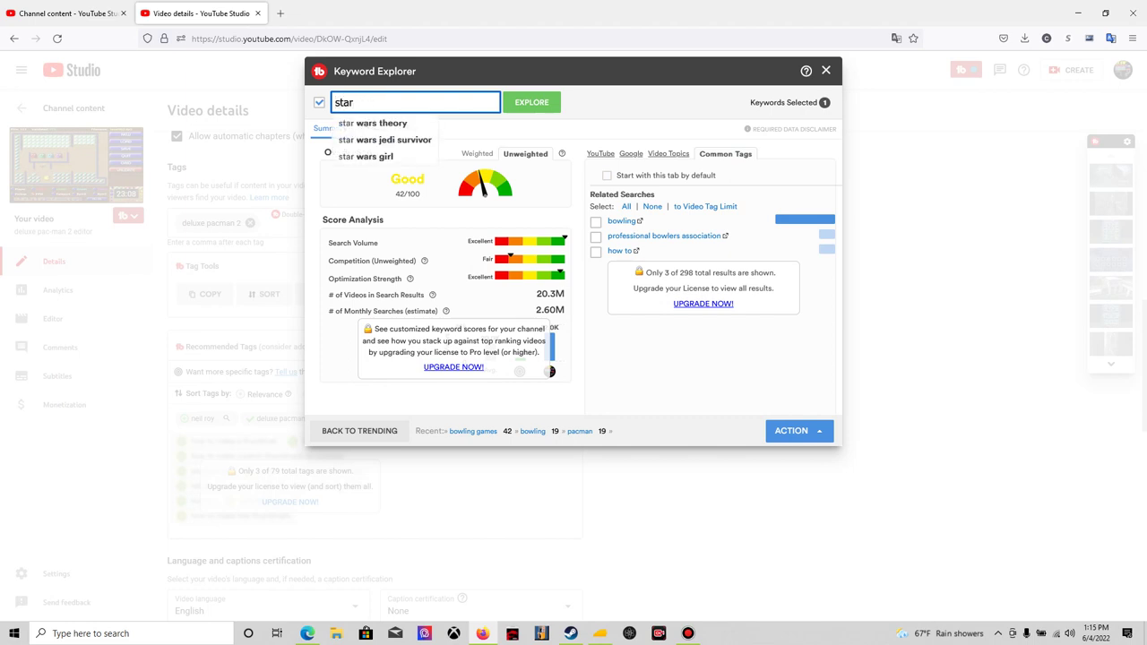
{"action": "type", "text": "wats"}
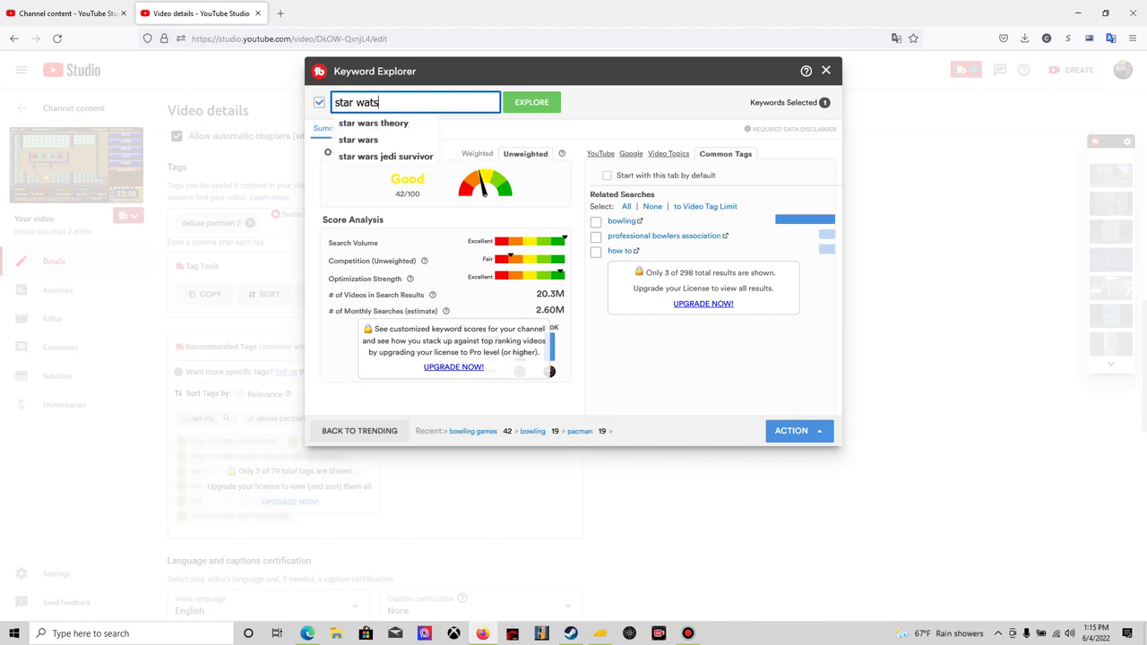
{"action": "key", "text": "BackSpace"}
{"action": "key", "text": "BackSpace"}
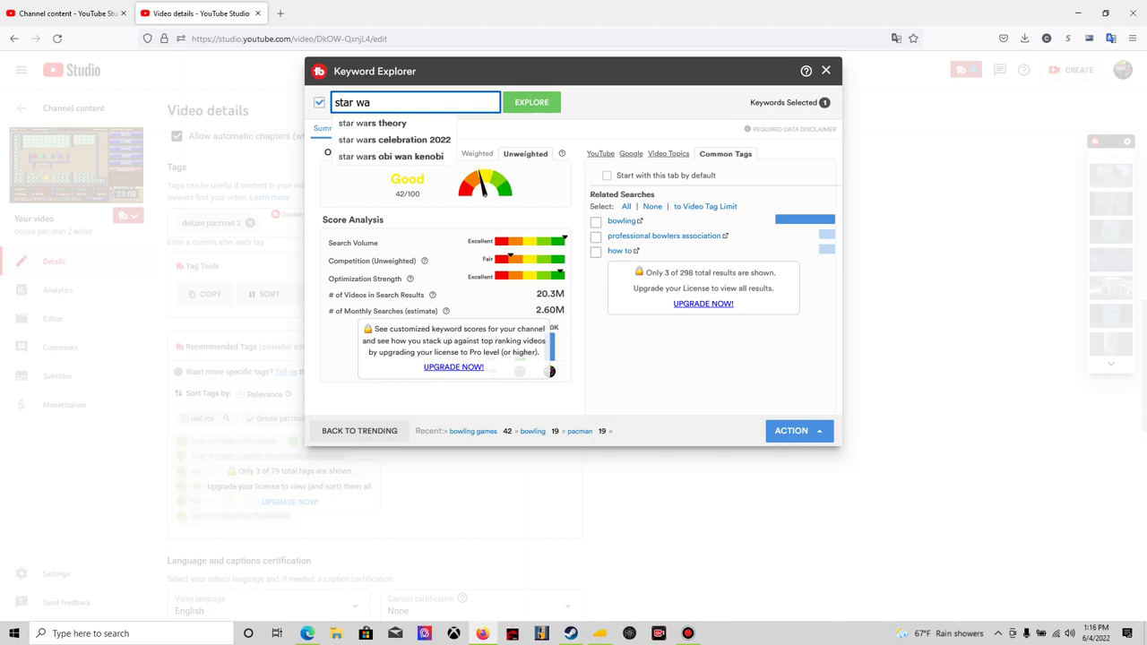
{"action": "type", "text": "rs"}
{"action": "key", "text": "Return"}
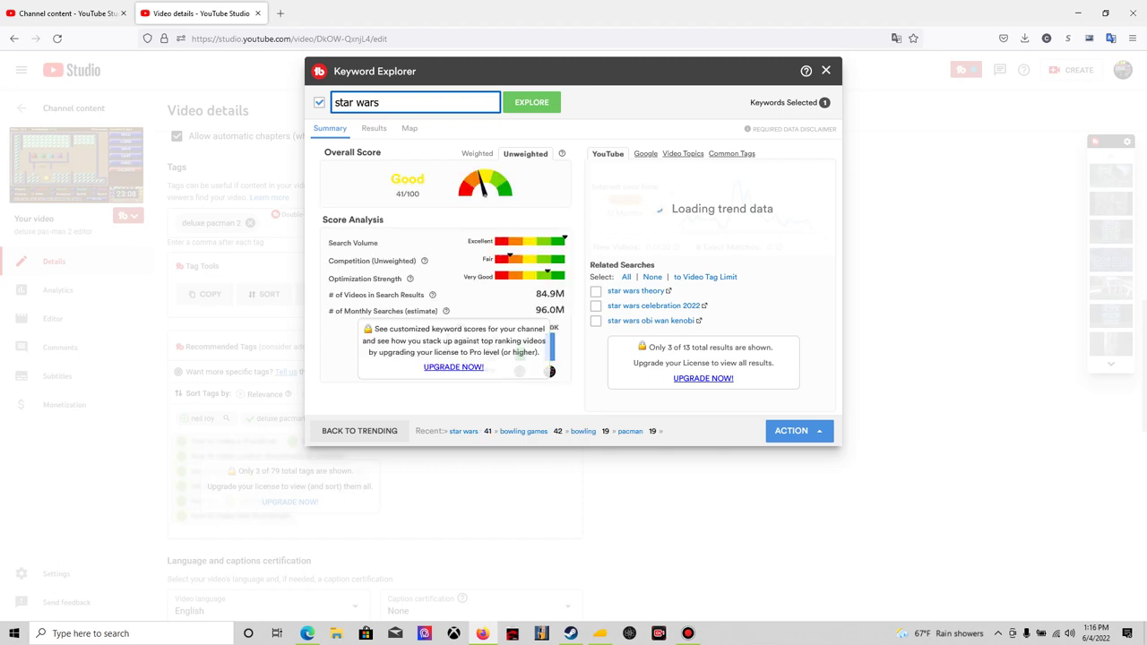
Step: Try the Weighted score, dismiss the upgrade notice, and list star wars' top search results
{"action": "left_click", "coordinate": [477, 153]}
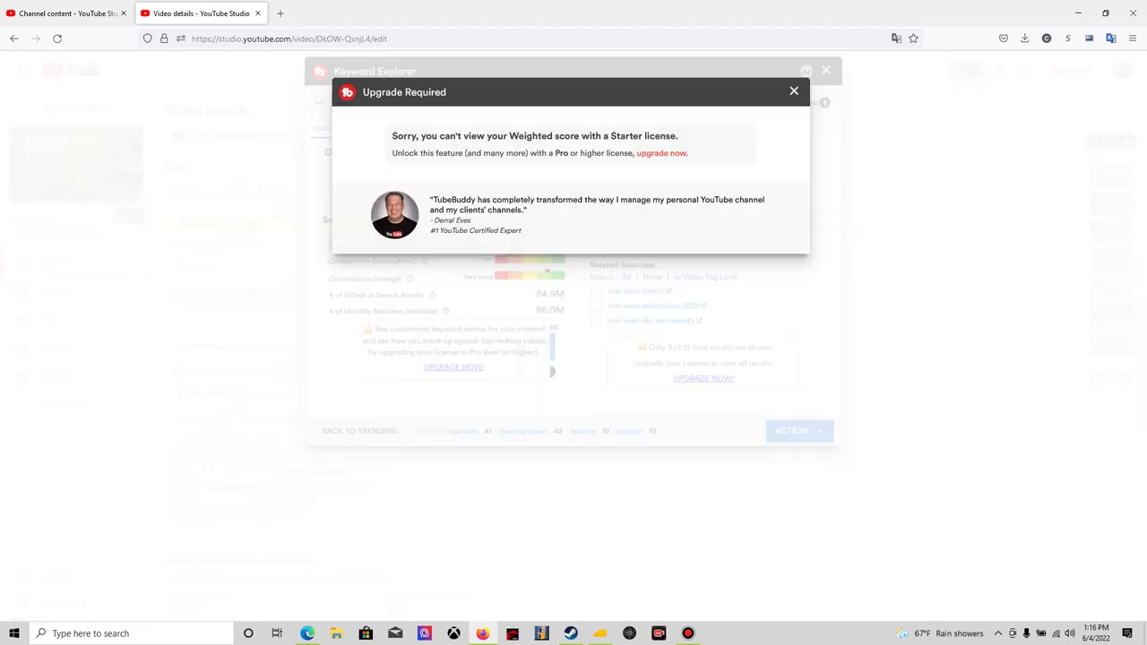
{"action": "left_click", "coordinate": [793, 91]}
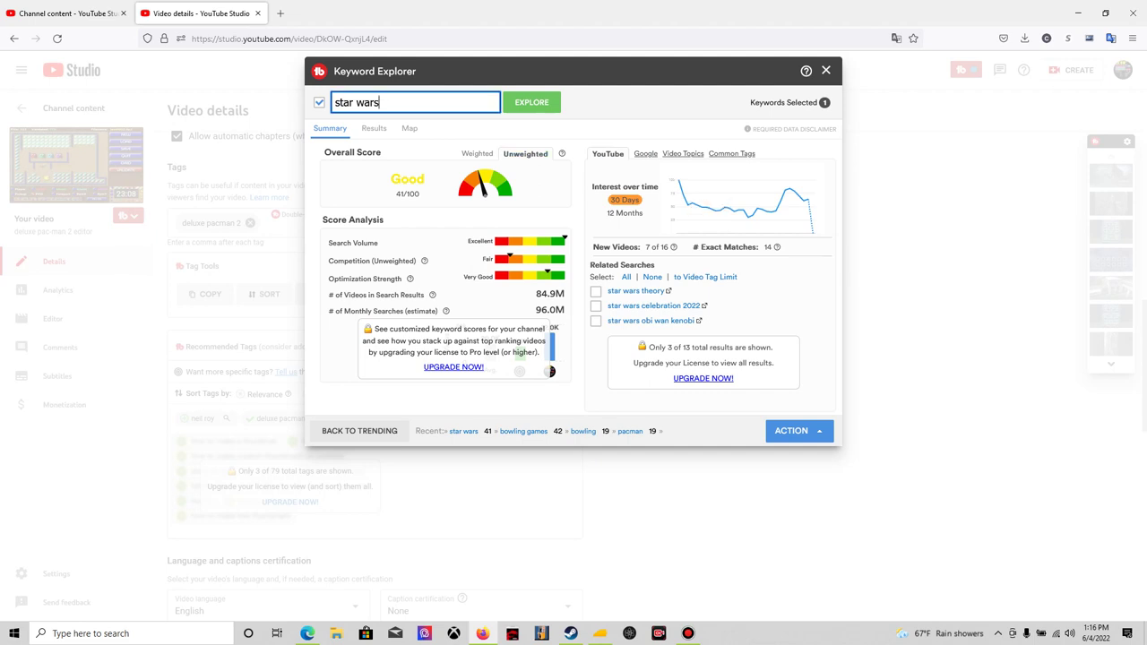
{"action": "key", "text": "Return"}
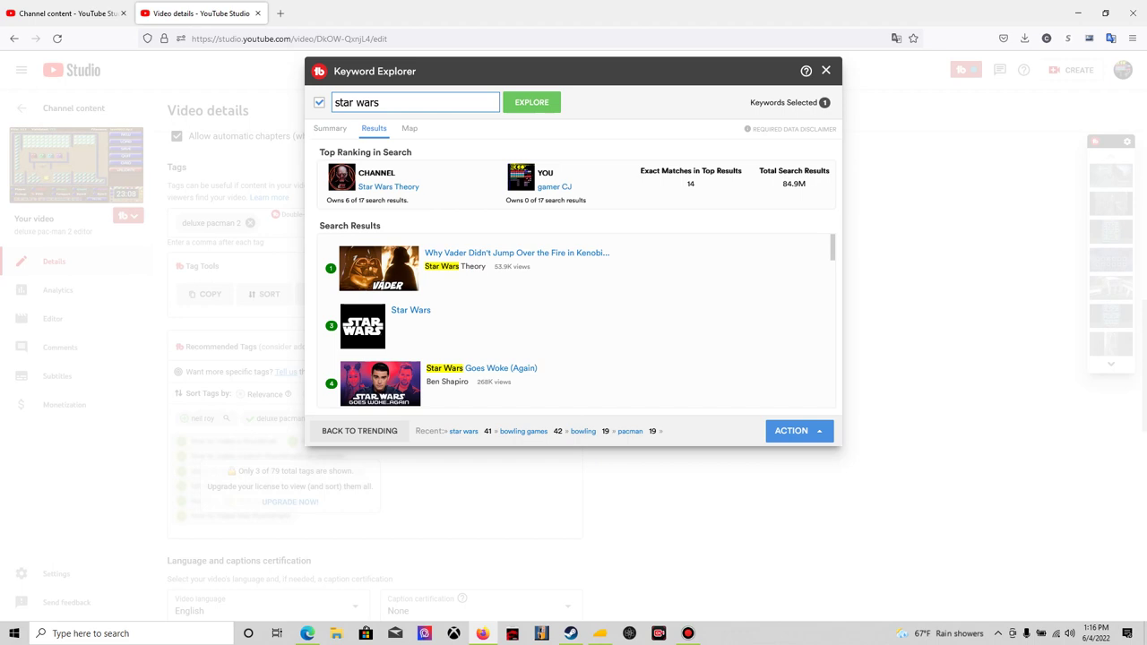
Step: Score 'bo1' (Very Good, 70/100) and review its Results and Map tabs
{"action": "key", "text": "BackSpace"}
{"action": "key", "text": "BackSpace"}
{"action": "key", "text": "BackSpace"}
{"action": "key", "text": "BackSpace"}
{"action": "key", "text": "BackSpace"}
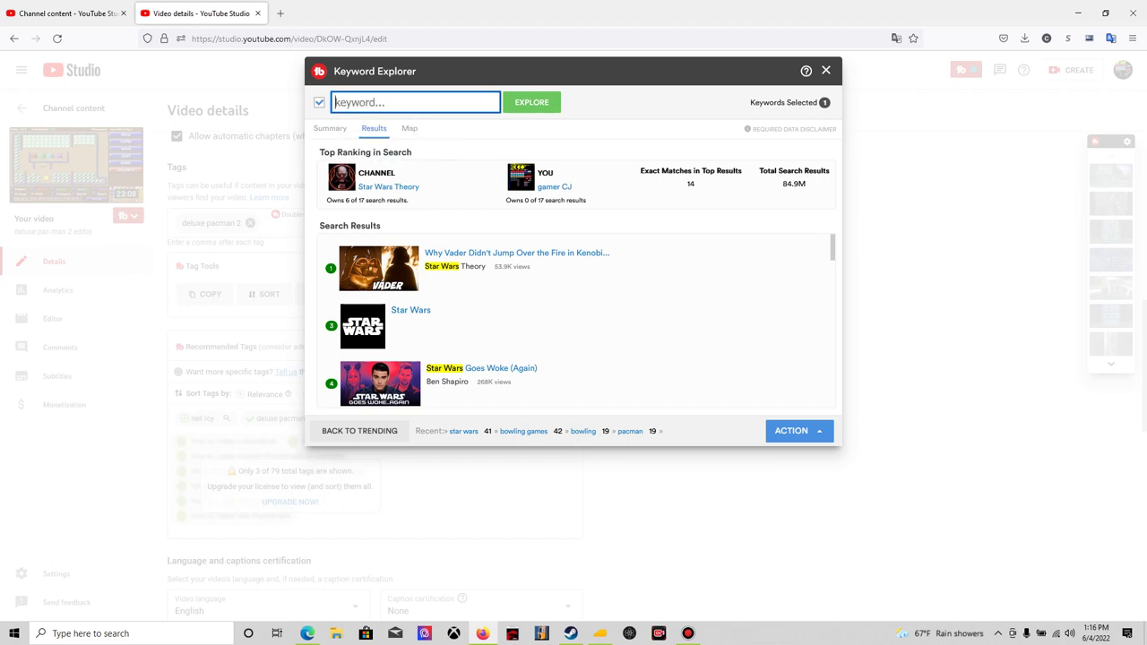
{"action": "type", "text": "bo1"}
{"action": "key", "text": "Return"}
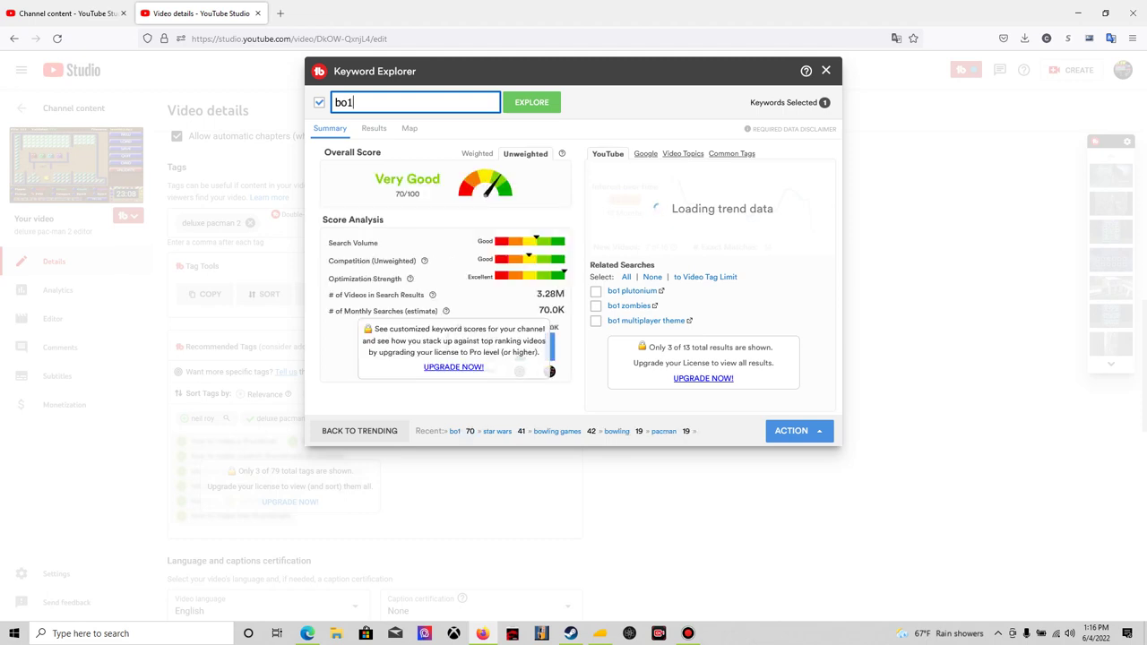
{"action": "left_click", "coordinate": [373, 128]}
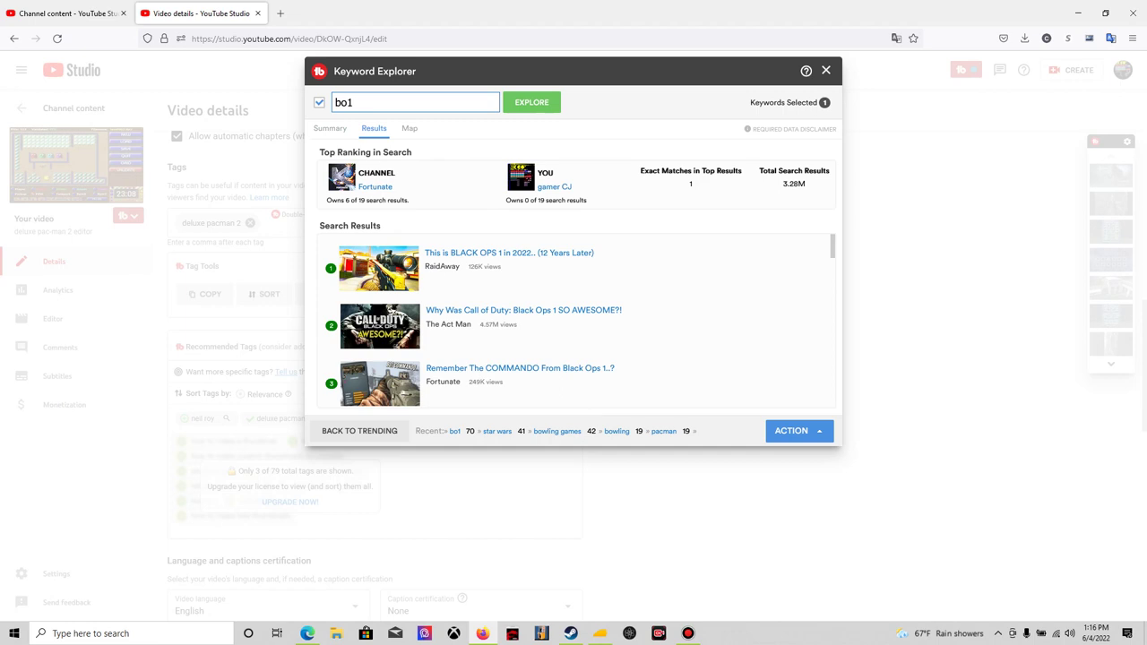
{"action": "left_click", "coordinate": [410, 128]}
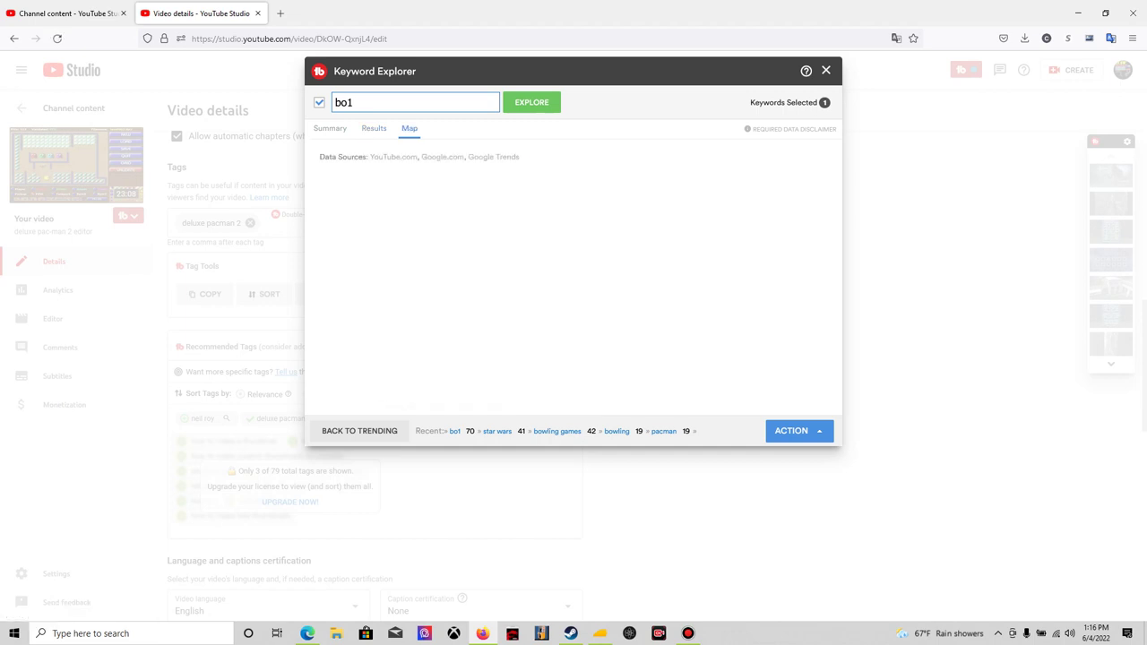
{"action": "key", "text": "Return"}
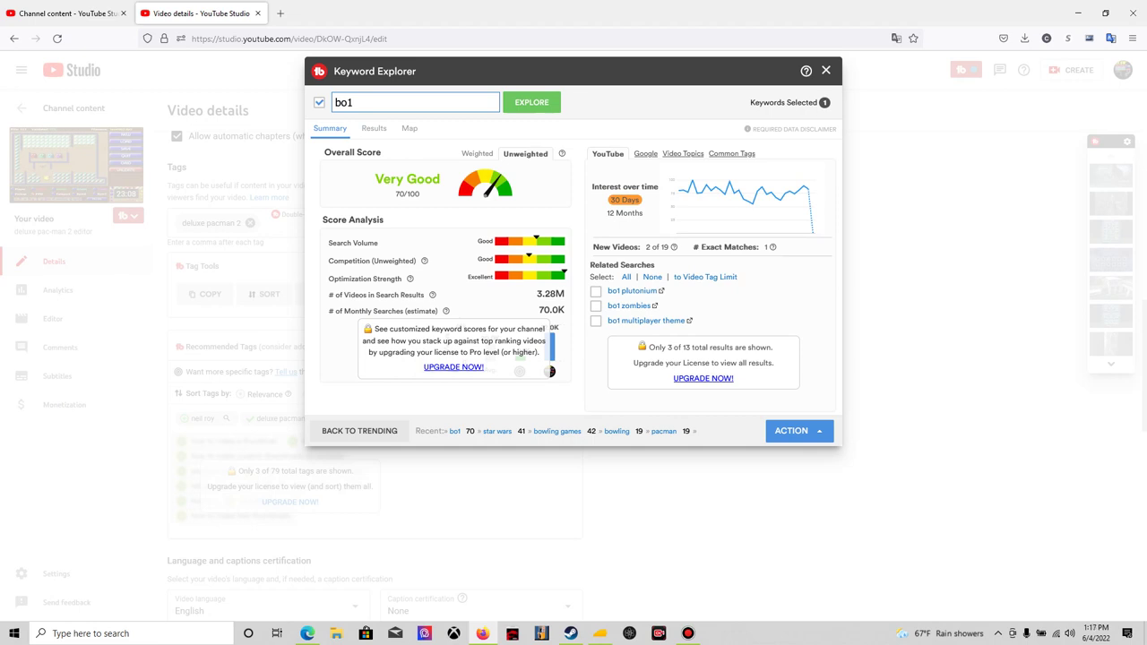
Step: Explore the related keyword 'bo1 plutonium' (Good, 52/100), dismiss the upgrade notice, and view its results
{"action": "left_click", "coordinate": [632, 290]}
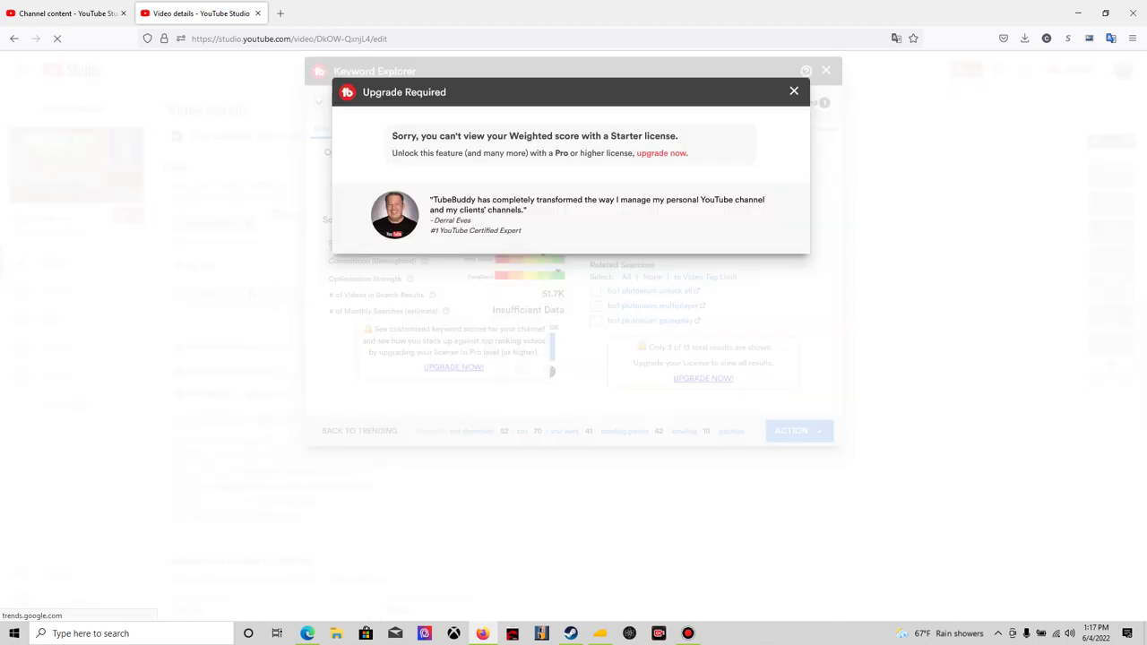
{"action": "left_click", "coordinate": [794, 91]}
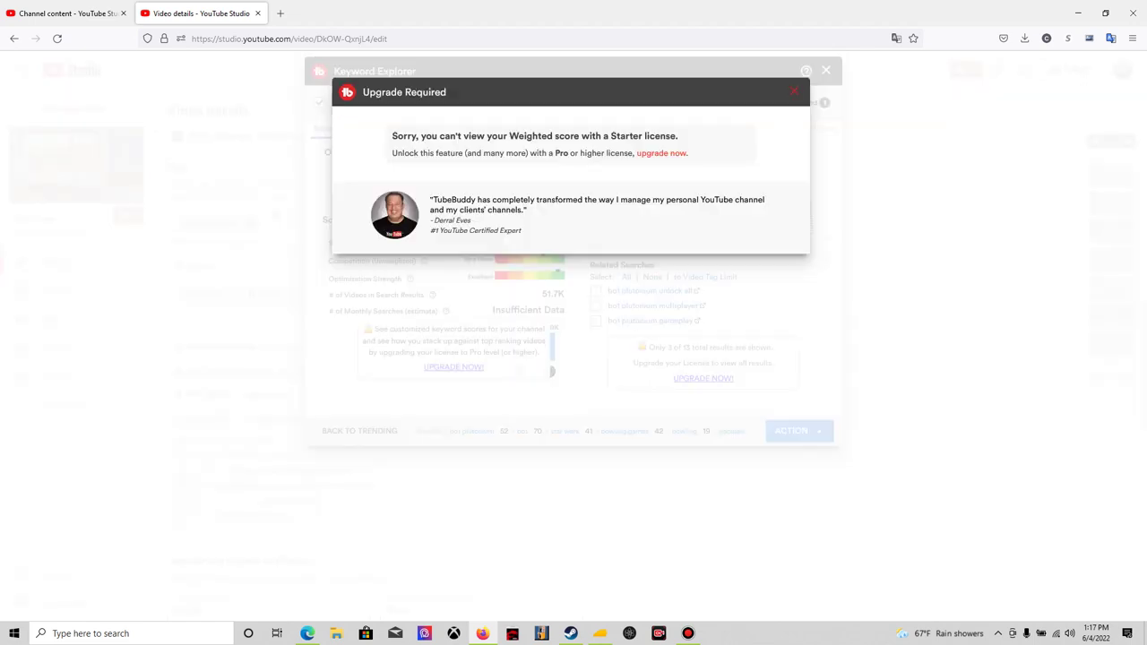
{"action": "left_click", "coordinate": [793, 90]}
{"action": "left_click", "coordinate": [373, 128]}
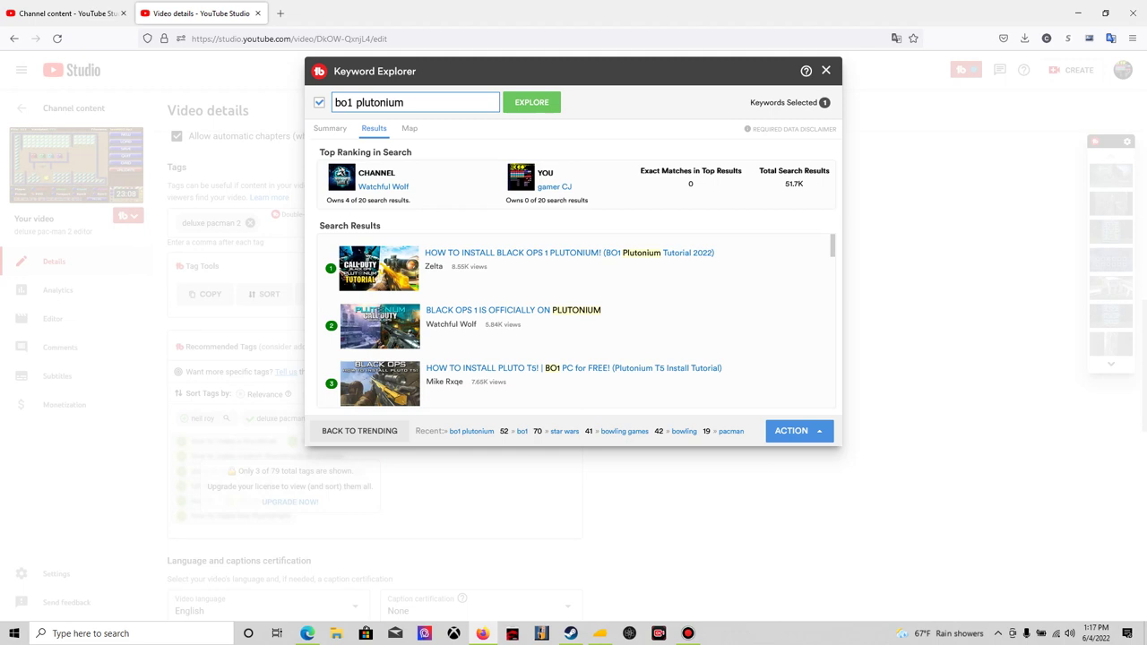
{"action": "left_click_drag", "start_coordinate": [405, 102], "coordinate": [358, 102]}
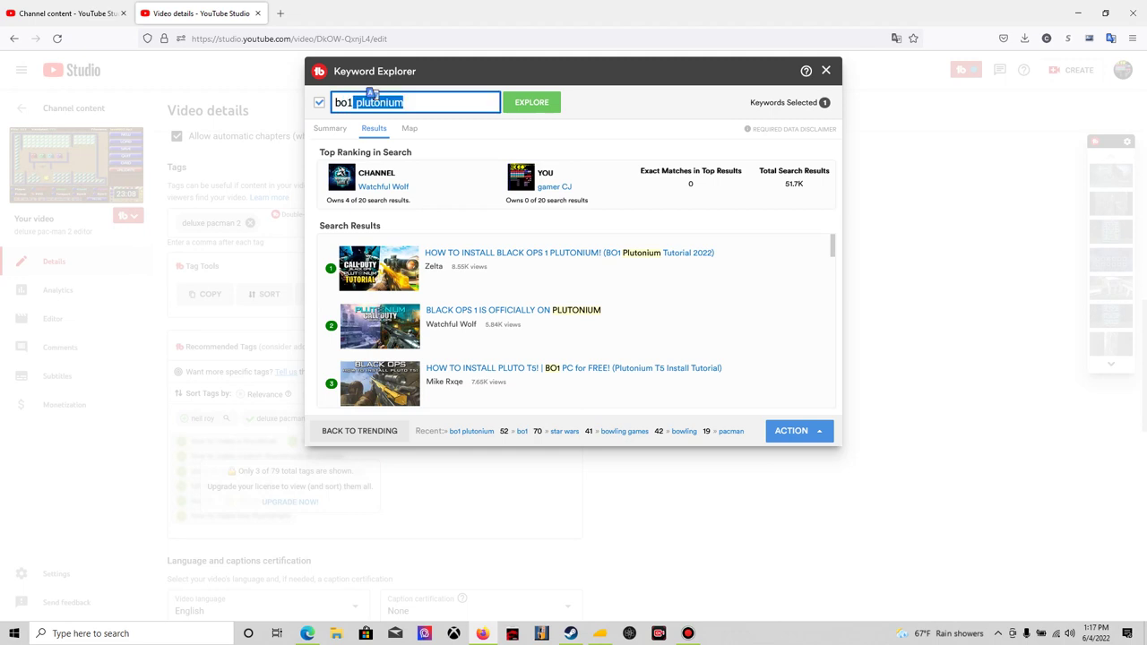
Step: Change the keyword to 'bo1 zombies', score it (Fair, 30/100), and open its Action menu
{"action": "key", "text": "BackSpace"}
{"action": "type", "text": "zombies"}
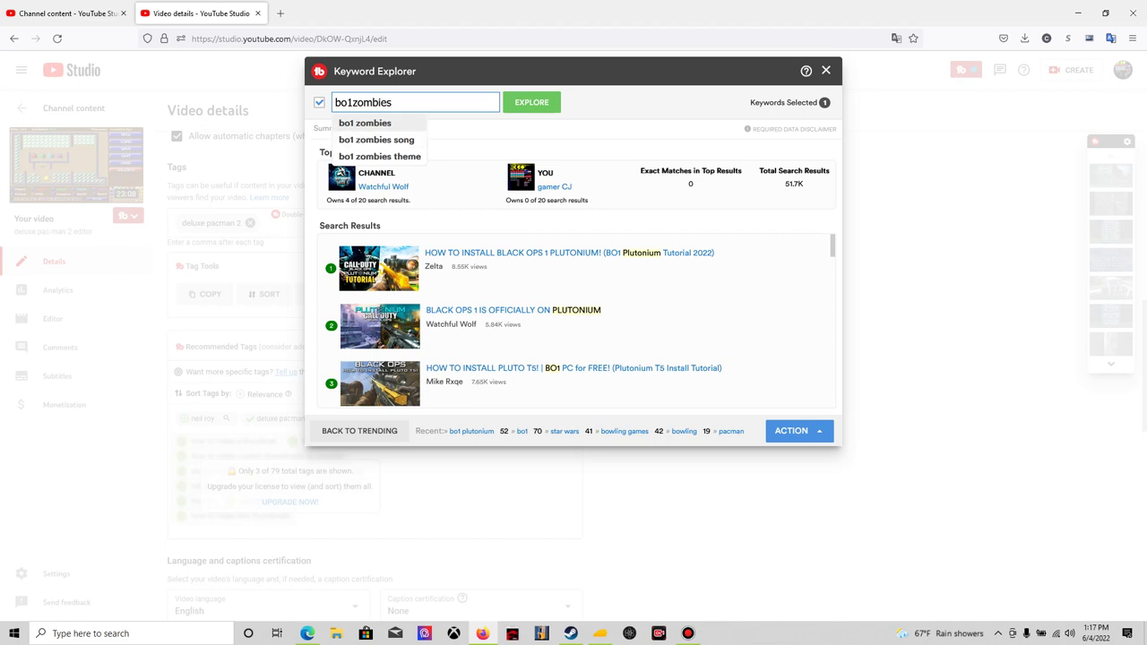
{"action": "key", "text": "Return"}
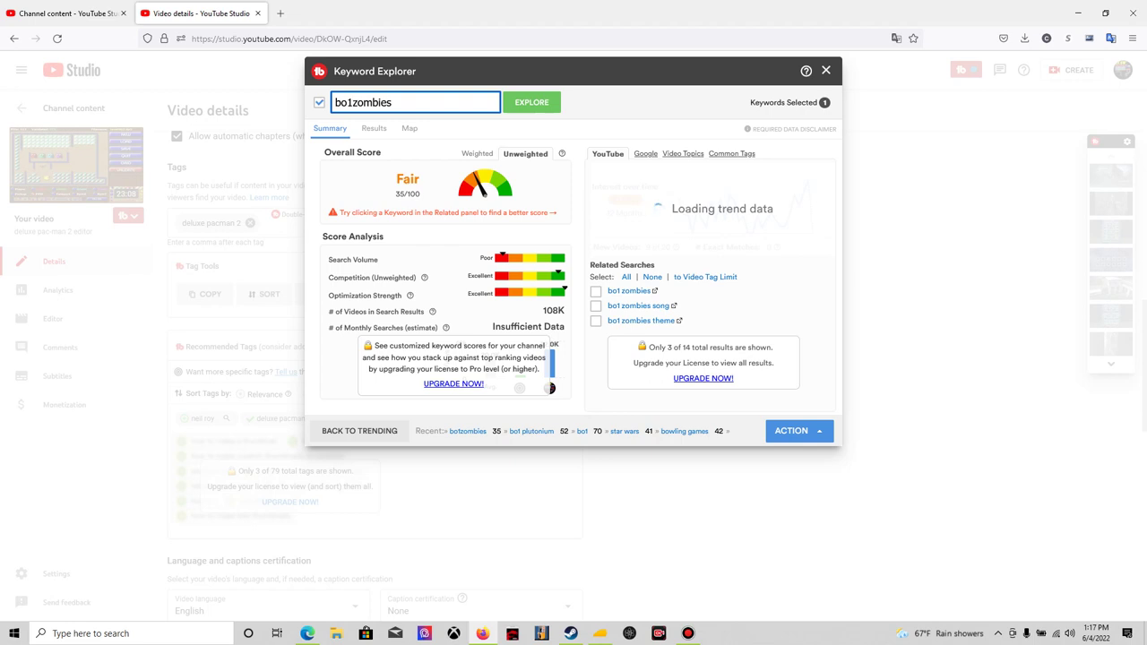
{"action": "type", "text": "v"}
{"action": "key", "text": "BackSpace"}
{"action": "key", "text": "BackSpace"}
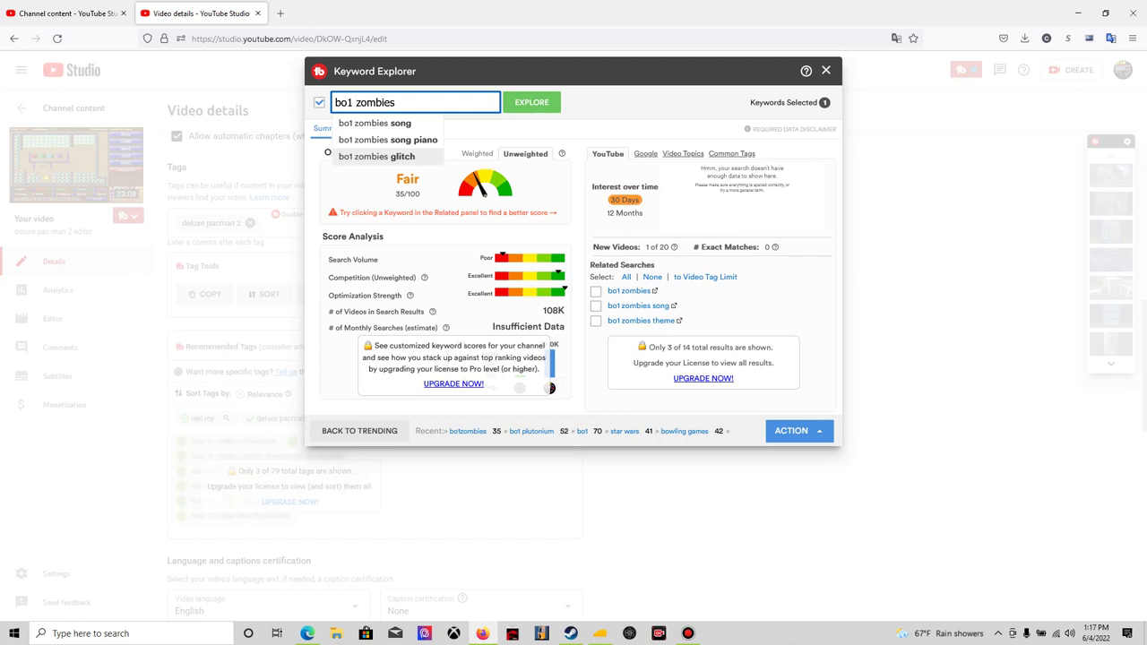
{"action": "key", "text": "Return"}
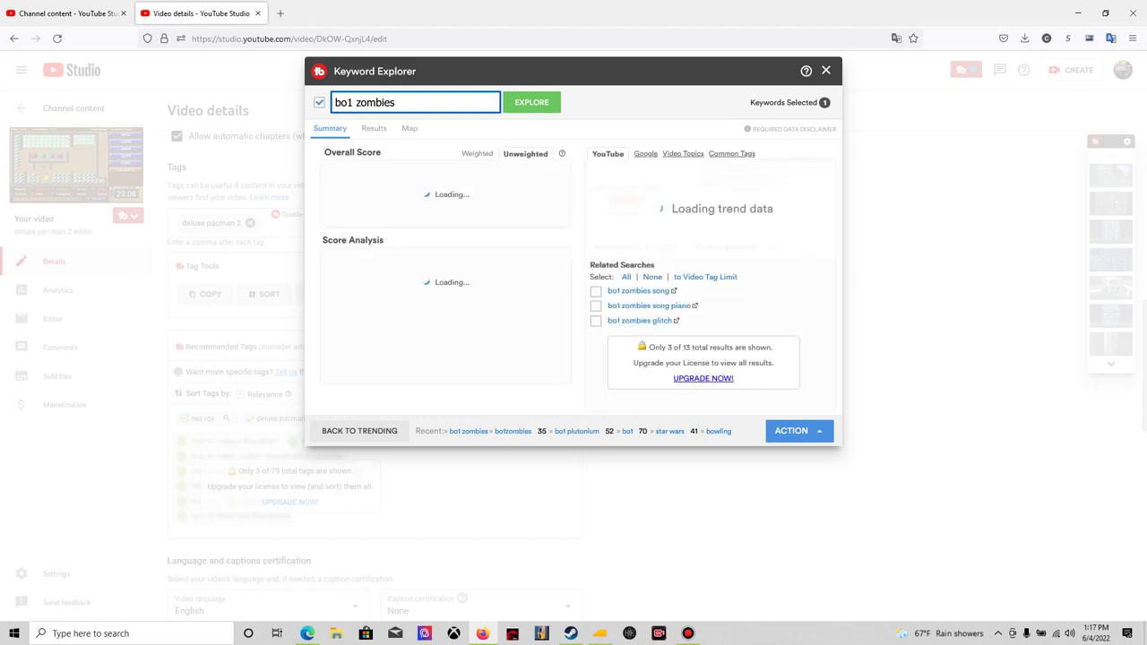
{"action": "left_click", "coordinate": [793, 431]}
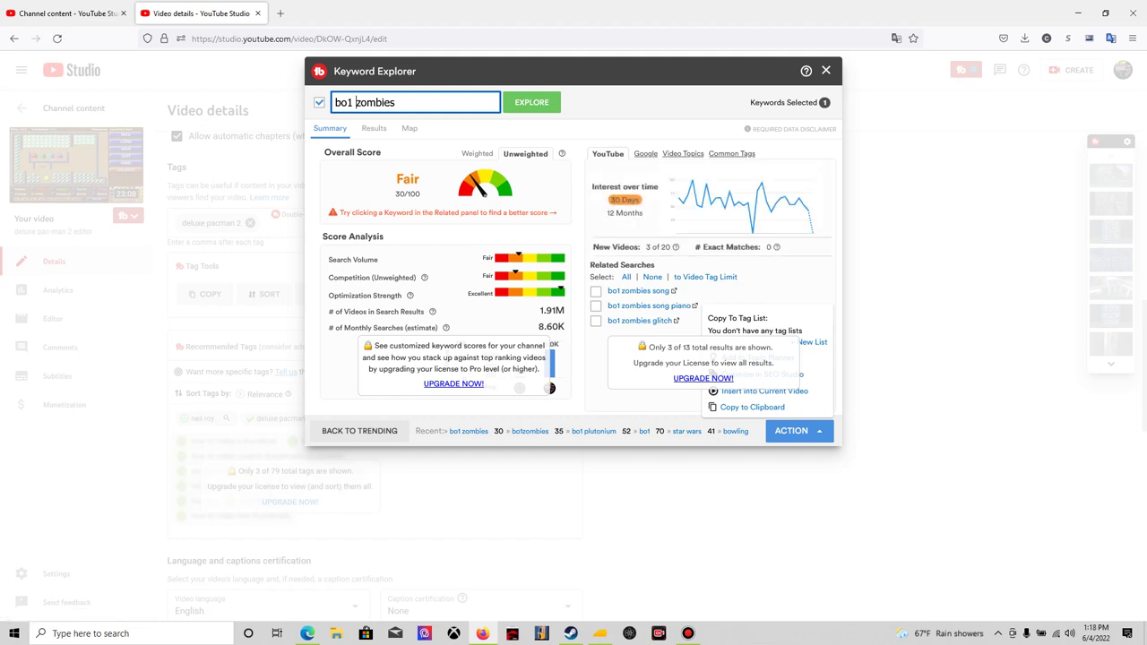
{"action": "key", "text": "ctrl+a"}
Step: Score 'russia vs ukraine war update' from the 'russ' suggestions: Very Good, 63/100
{"action": "key", "text": "BackSpace"}
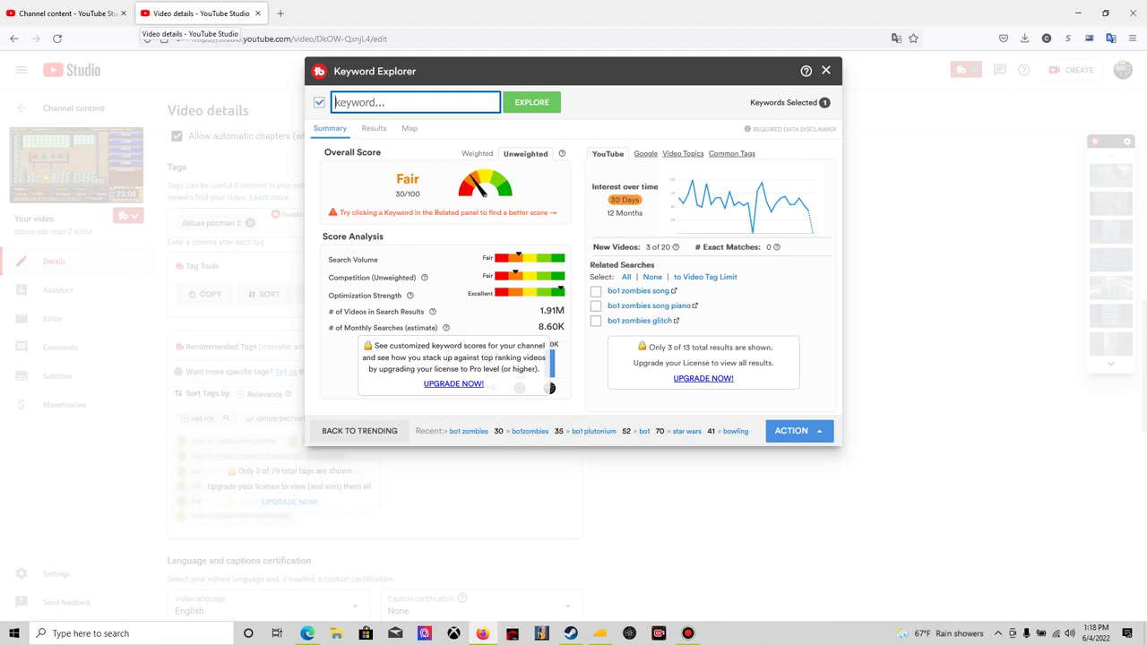
{"action": "type", "text": "russ"}
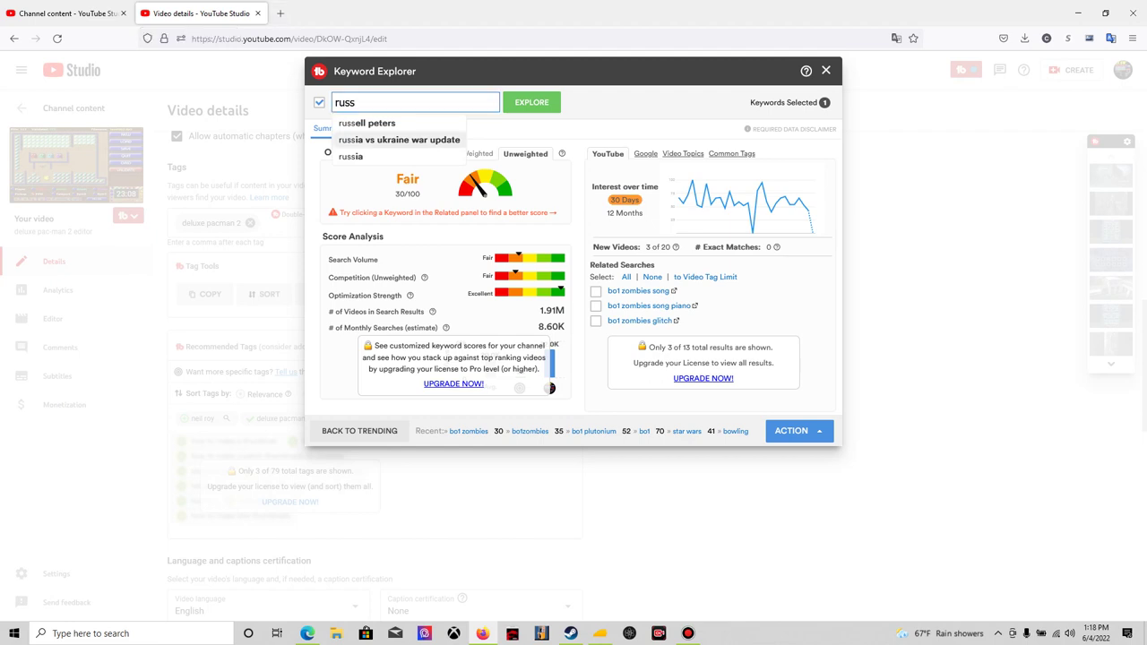
{"action": "key", "text": "Return"}
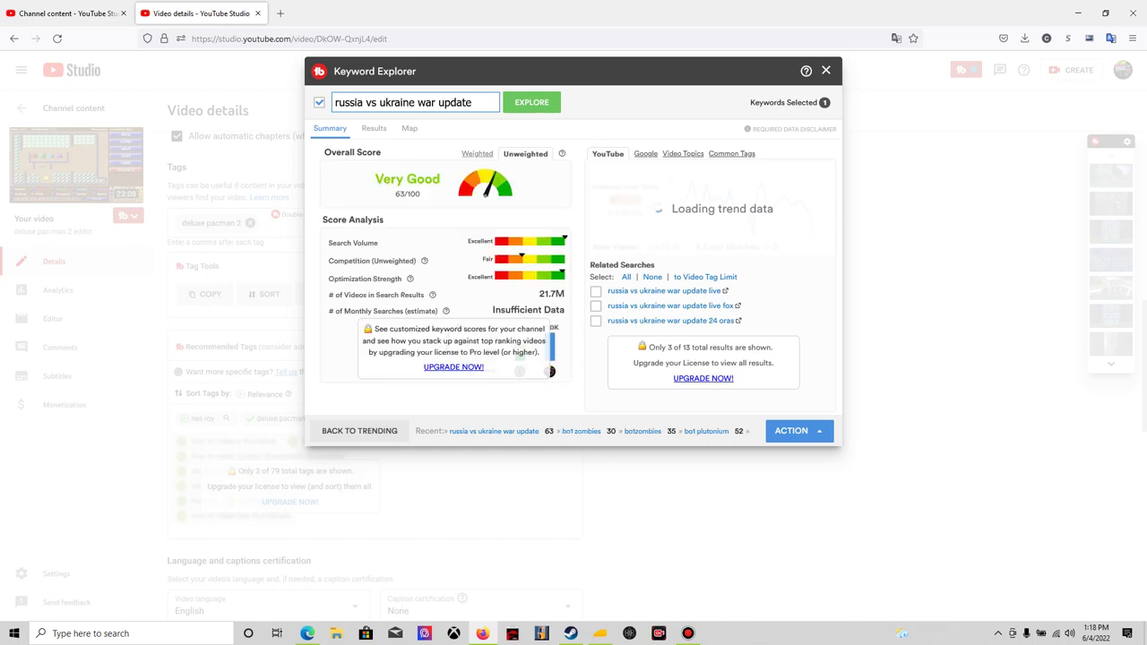
Step: Try the Weighted score, dismiss the upgrade notice, and clear the keyword field
{"action": "left_click", "coordinate": [476, 153]}
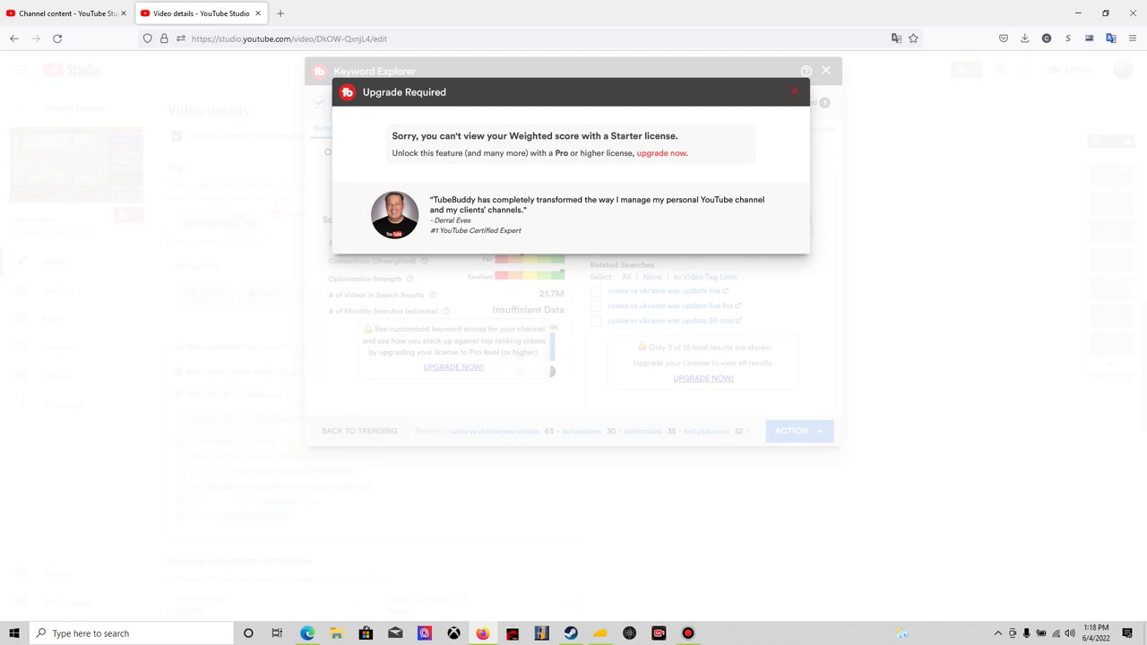
{"action": "left_click", "coordinate": [794, 91]}
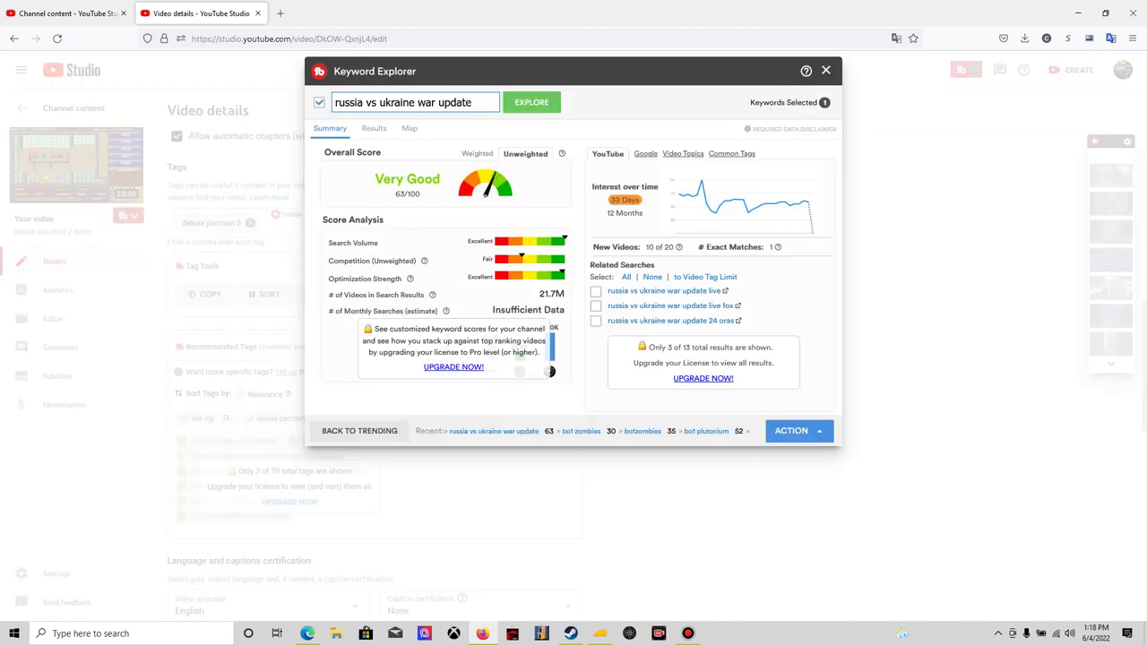
{"action": "left_click_drag", "start_coordinate": [401, 195], "coordinate": [433, 179]}
{"action": "left_click_drag", "start_coordinate": [472, 102], "coordinate": [356, 102]}
{"action": "key", "text": "BackSpace"}
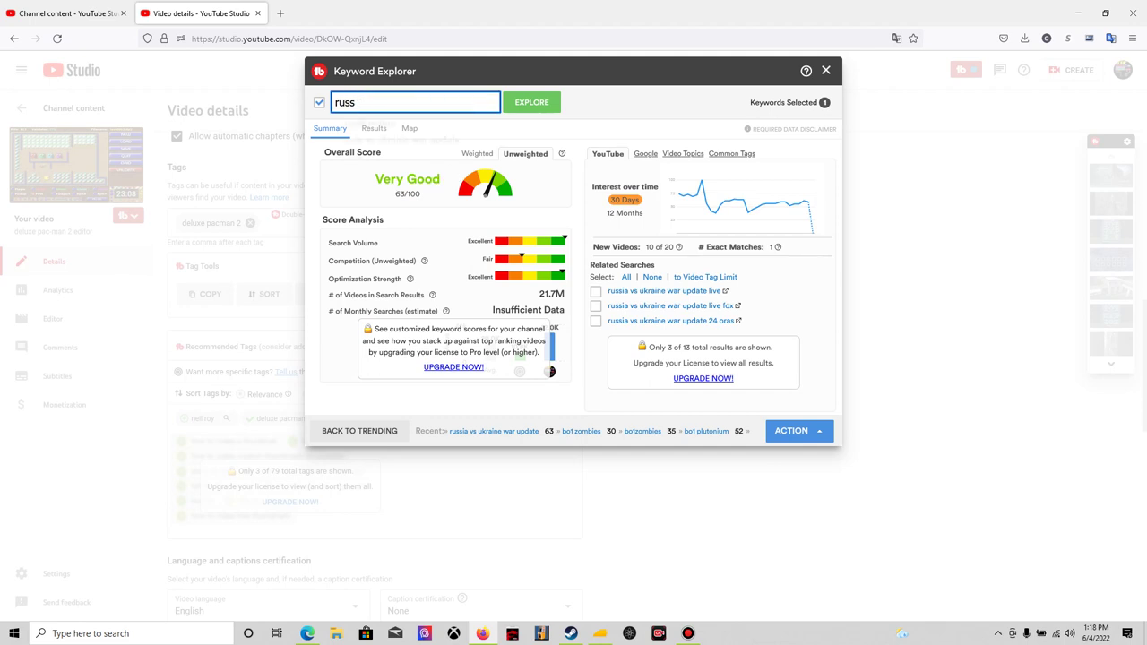
{"action": "key", "text": "BackSpace"}
{"action": "key", "text": "BackSpace"}
{"action": "key", "text": "BackSpace"}
{"action": "left_click", "coordinate": [826, 71]}
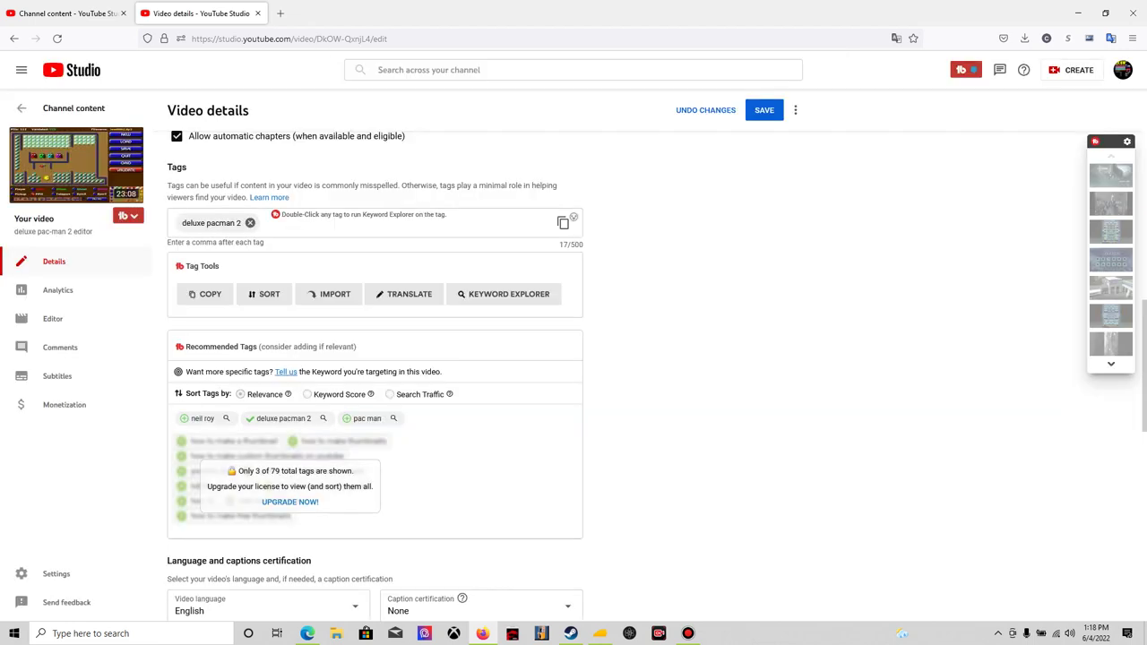
{"action": "scroll", "coordinate": [376, 376], "scroll_direction": "down", "scroll_amount": 1}
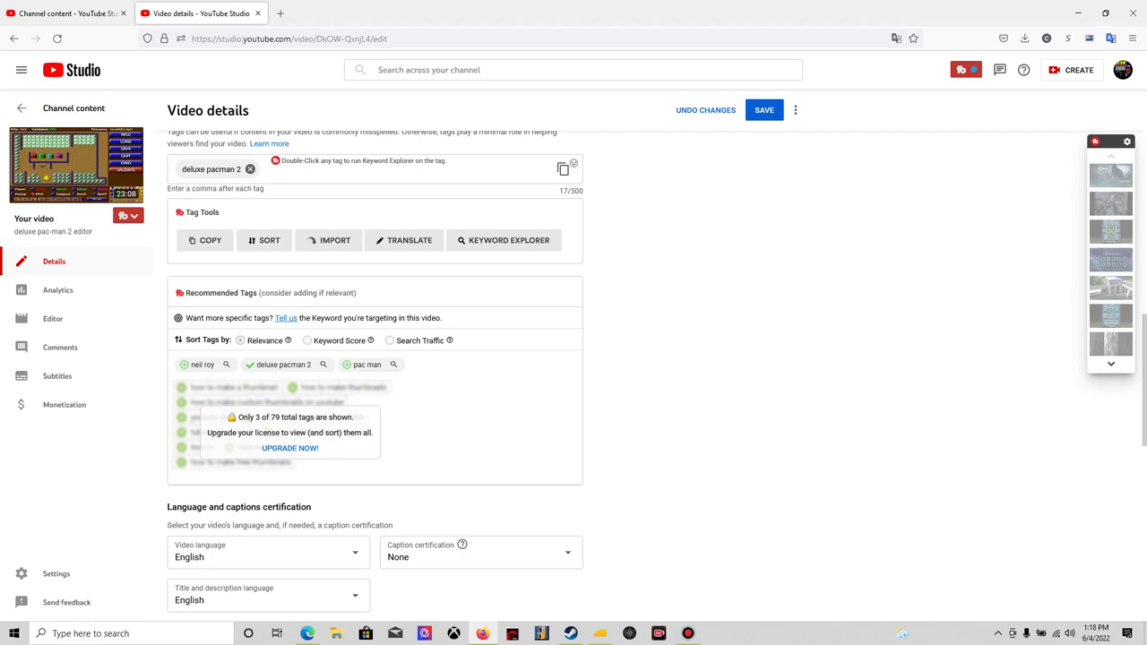
{"action": "scroll", "coordinate": [376, 377], "scroll_direction": "down", "scroll_amount": 2}
{"action": "scroll", "coordinate": [375, 376], "scroll_direction": "up", "scroll_amount": 3}
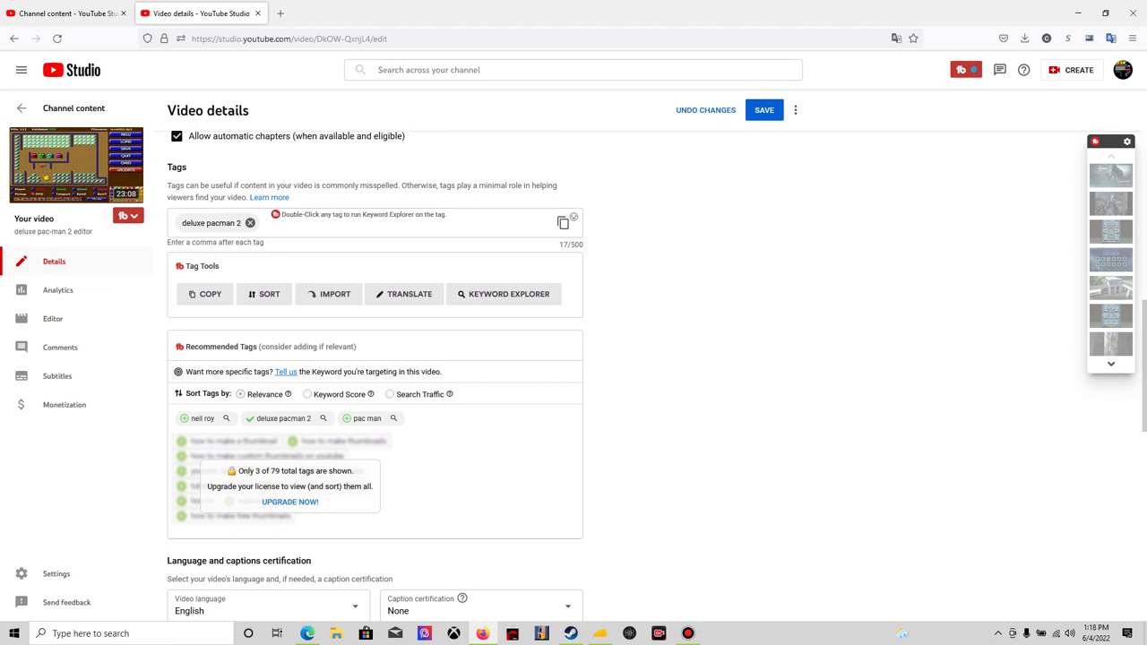
{"action": "scroll", "coordinate": [375, 376], "scroll_direction": "down", "scroll_amount": 3}
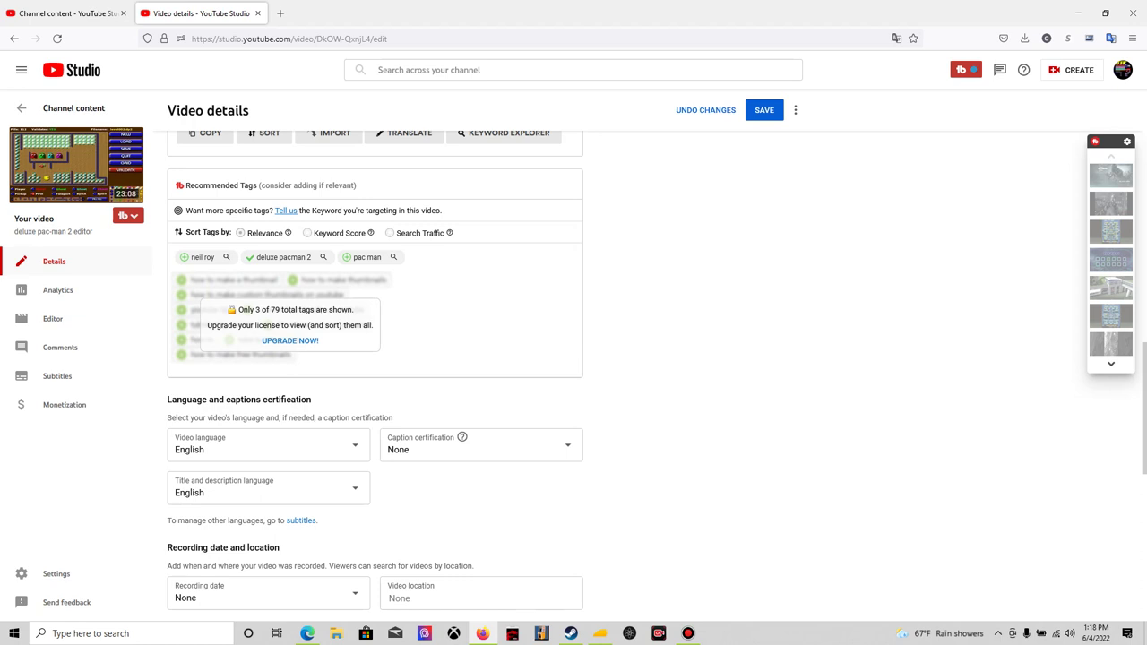
{"action": "left_click", "coordinate": [289, 341]}
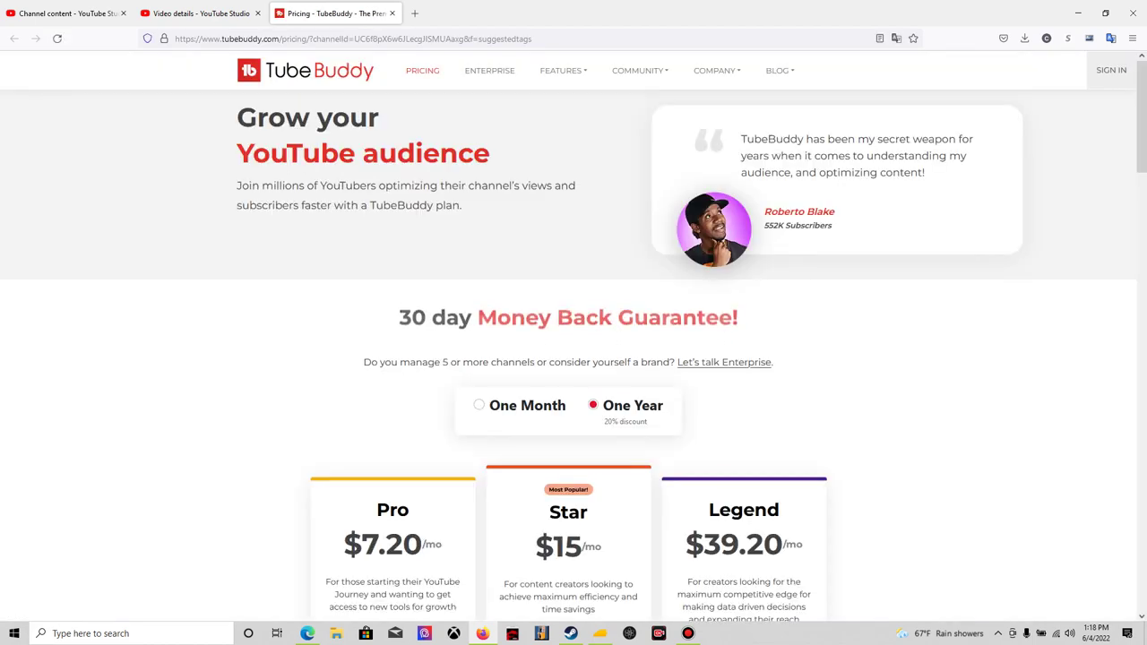
{"action": "scroll", "coordinate": [573, 358], "scroll_direction": "down", "scroll_amount": 4}
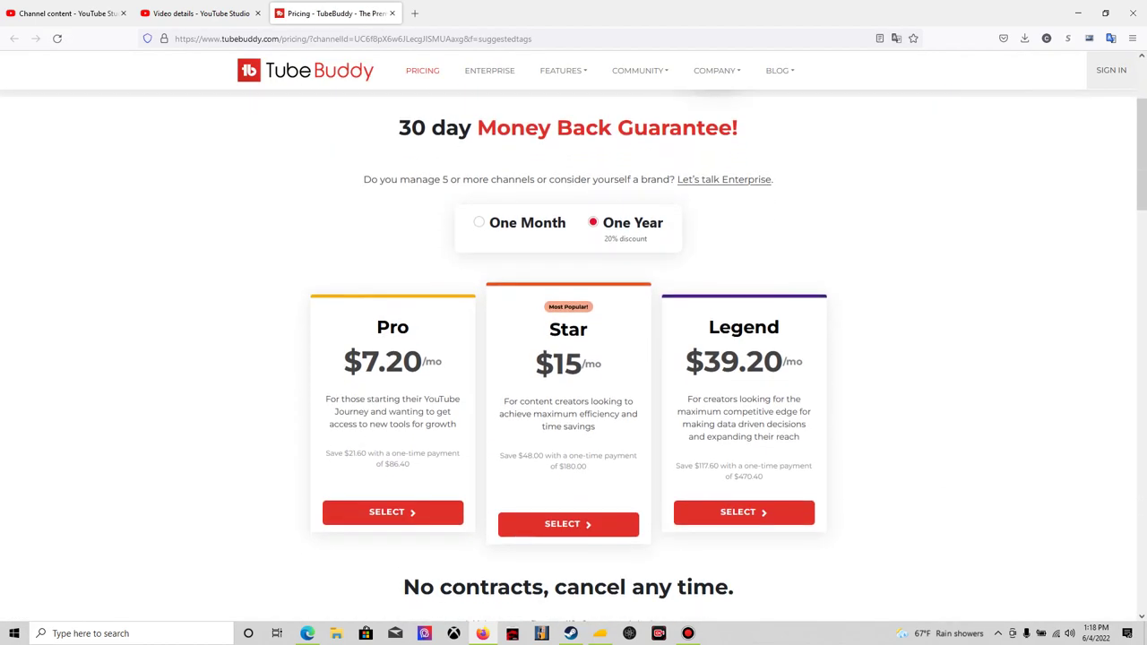
{"action": "scroll", "coordinate": [573, 359], "scroll_direction": "down", "scroll_amount": 3}
{"action": "scroll", "coordinate": [573, 358], "scroll_direction": "up", "scroll_amount": 3}
{"action": "scroll", "coordinate": [573, 358], "scroll_direction": "up", "scroll_amount": 2}
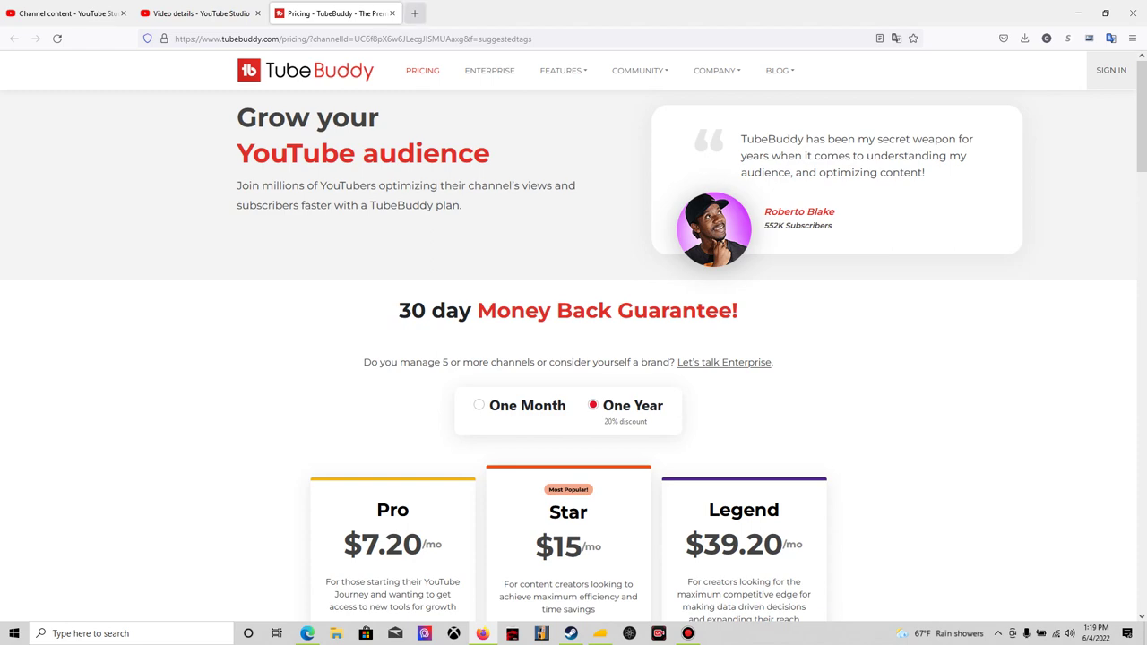
Step: Close the pricing tab and open the TubeBuddy tools on the video details page
{"action": "left_click", "coordinate": [392, 12]}
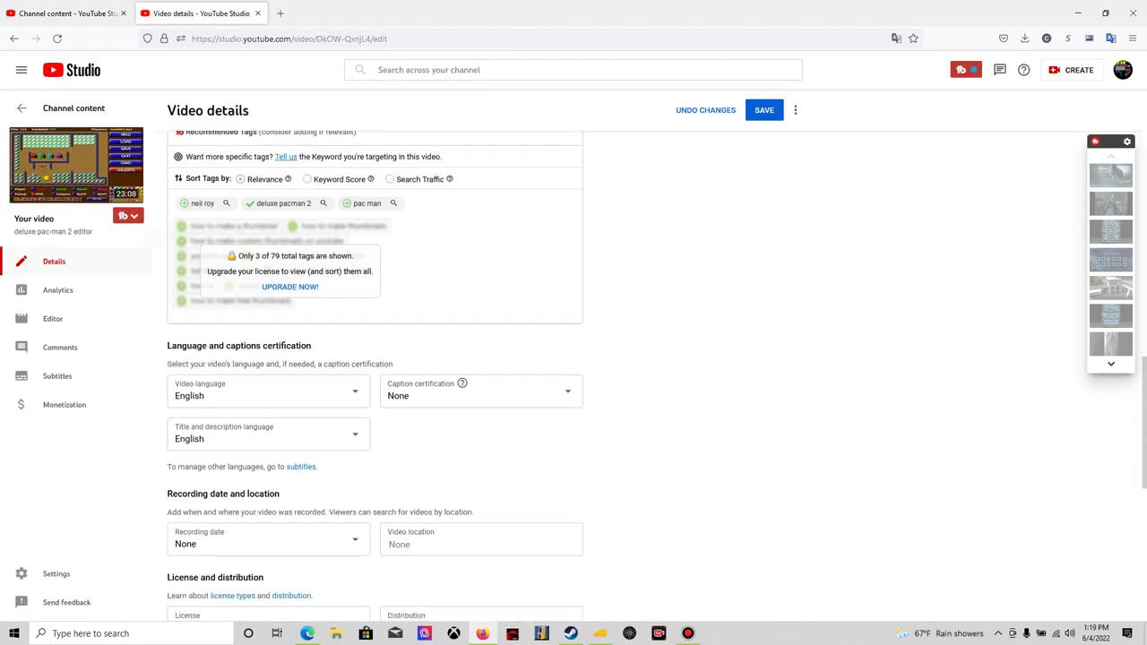
{"action": "left_click", "coordinate": [128, 216]}
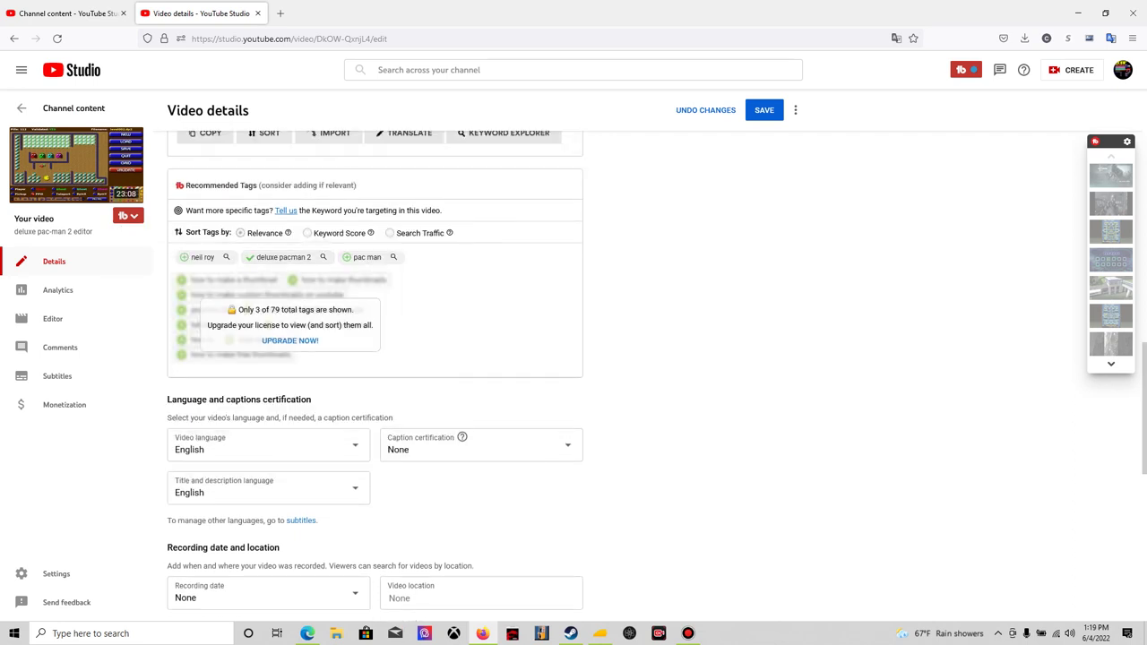
{"action": "scroll", "coordinate": [374, 376], "scroll_direction": "up", "scroll_amount": 2}
{"action": "scroll", "coordinate": [374, 376], "scroll_direction": "up", "scroll_amount": 2}
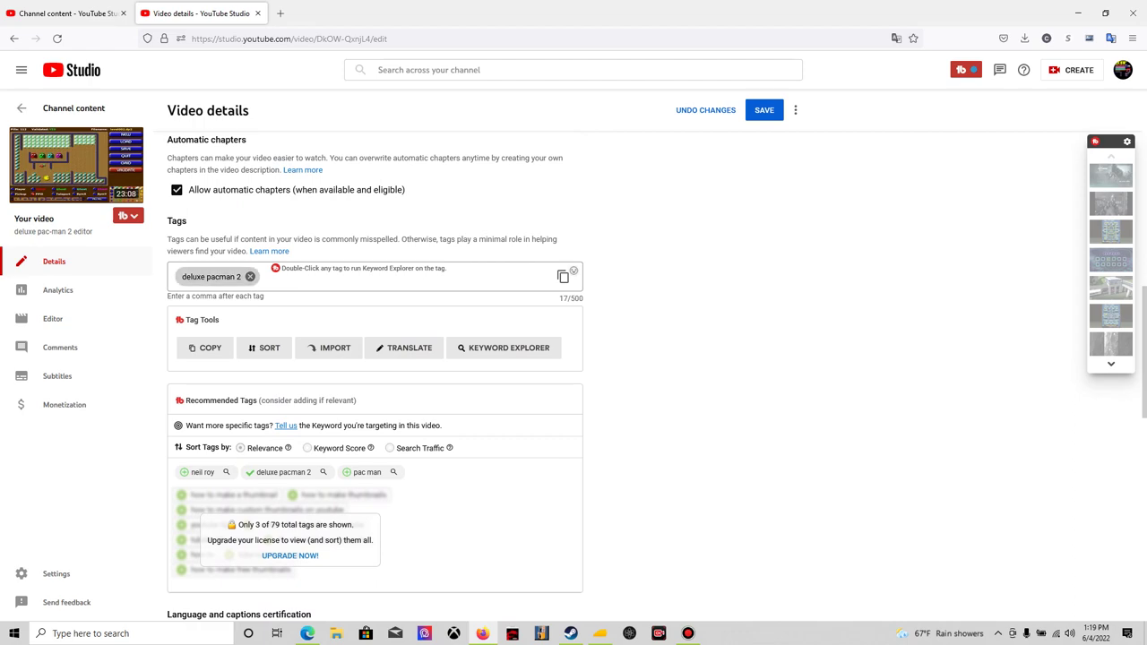
Step: Remove the 'deluxe pacman 2' tag, leaving the Tags field empty at 0/500
{"action": "left_click", "coordinate": [250, 276]}
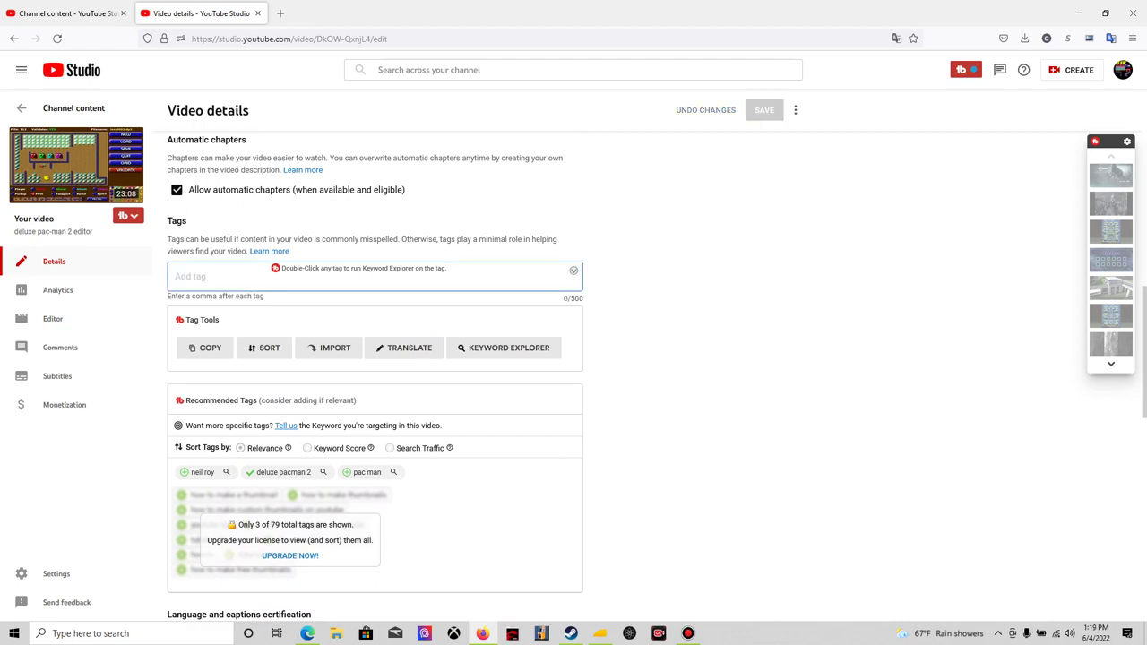
{"action": "scroll", "coordinate": [250, 276], "scroll_direction": "up", "scroll_amount": 2}
{"action": "scroll", "coordinate": [250, 276], "scroll_direction": "up", "scroll_amount": 3}
{"action": "scroll", "coordinate": [374, 376], "scroll_direction": "up", "scroll_amount": 1}
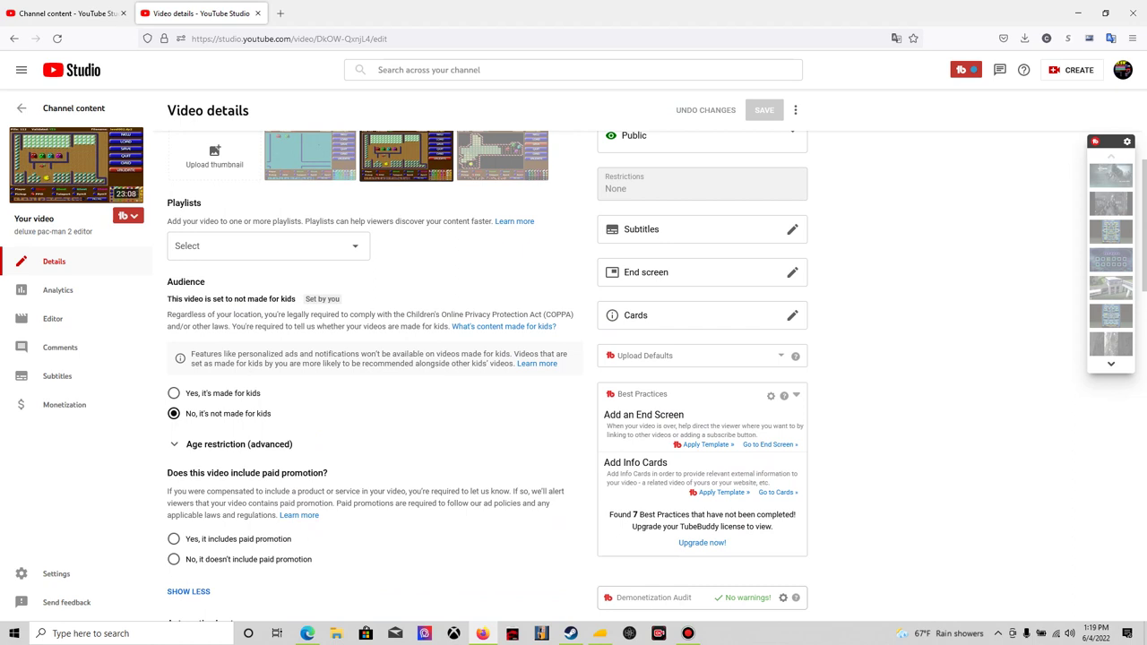
{"action": "scroll", "coordinate": [242, 311], "scroll_direction": "down", "scroll_amount": 2}
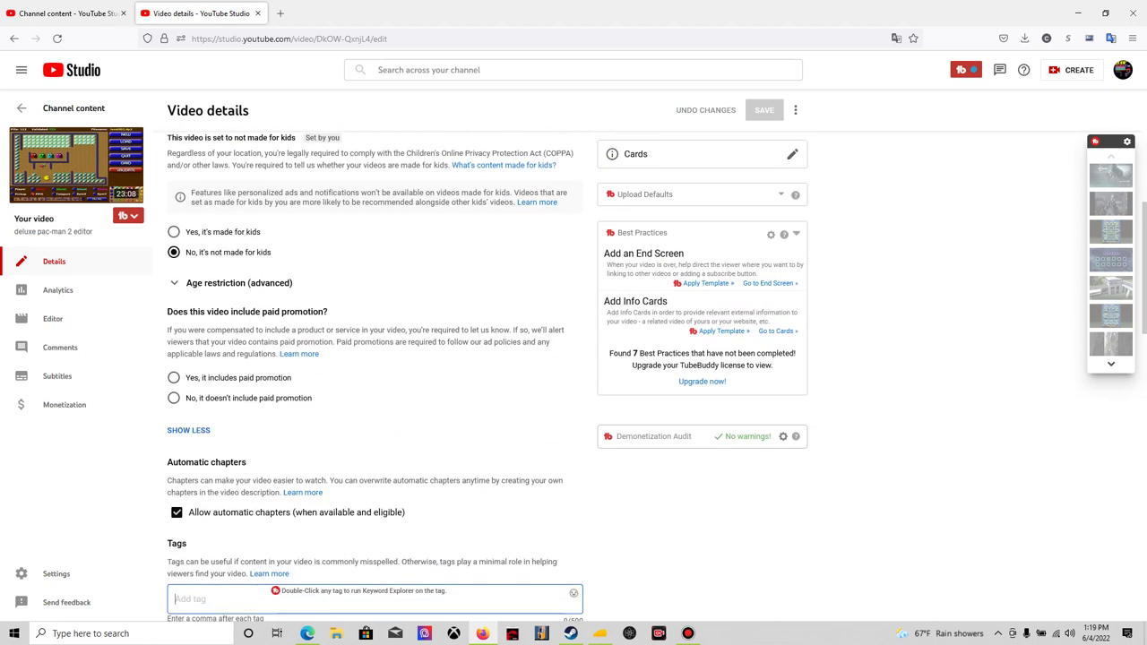
{"action": "scroll", "coordinate": [573, 376], "scroll_direction": "up", "scroll_amount": 1}
{"action": "scroll", "coordinate": [574, 376], "scroll_direction": "down", "scroll_amount": 2}
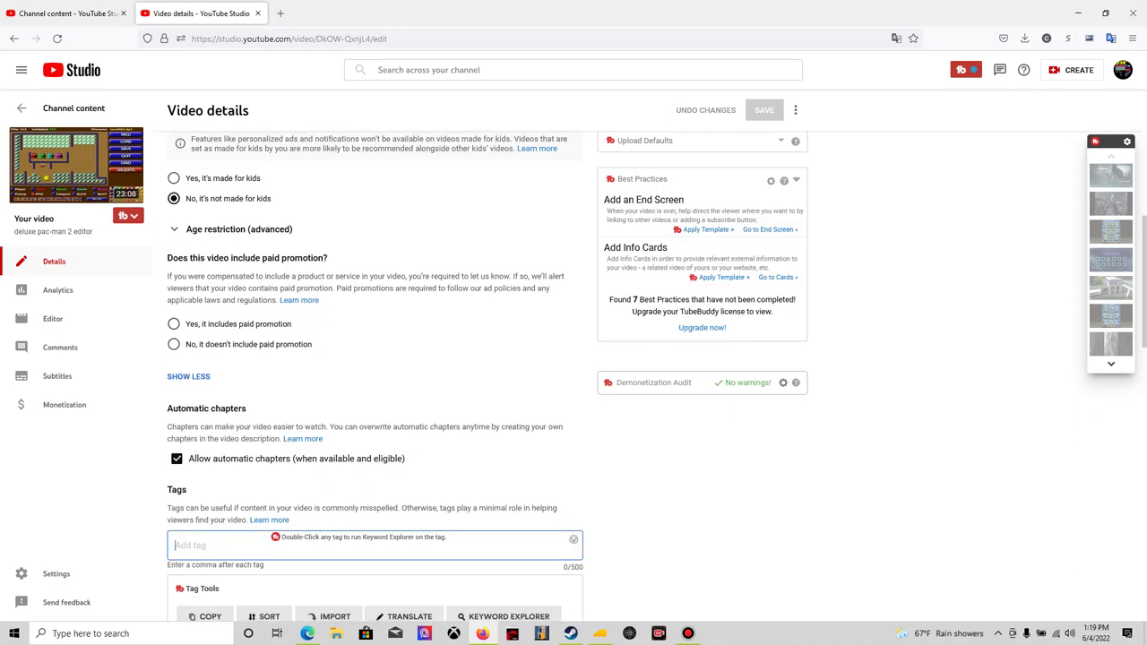
{"action": "left_click", "coordinate": [963, 70]}
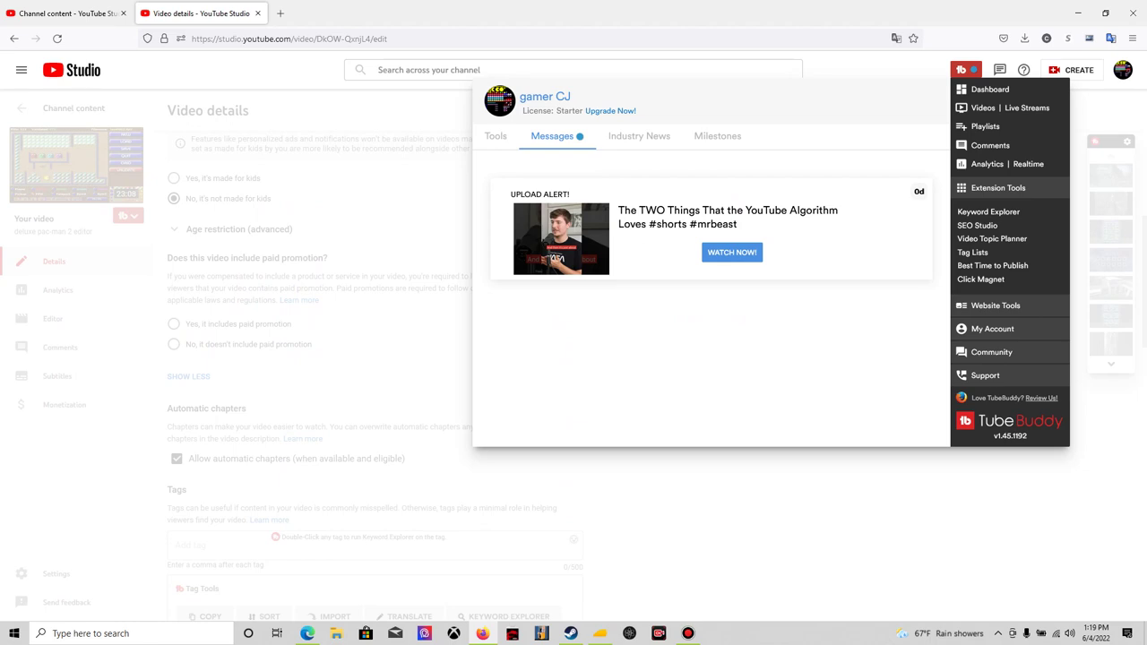
{"action": "key", "text": "Escape"}
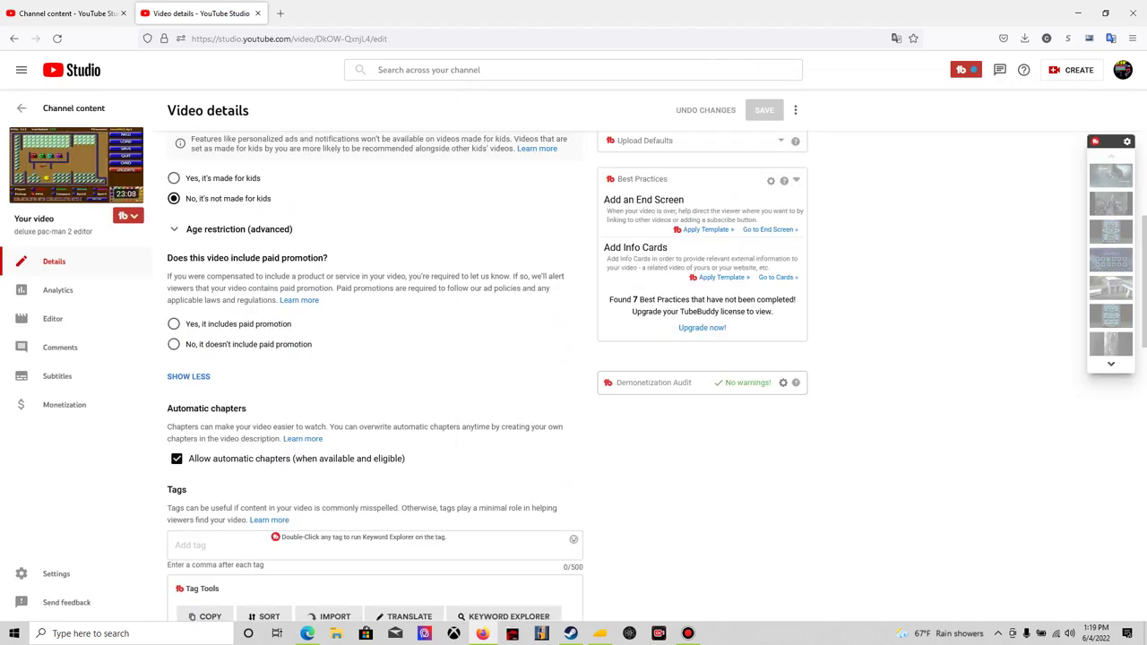
{"action": "scroll", "coordinate": [375, 376], "scroll_direction": "down", "scroll_amount": 5}
{"action": "scroll", "coordinate": [375, 376], "scroll_direction": "down", "scroll_amount": 5}
{"action": "scroll", "coordinate": [374, 377], "scroll_direction": "down", "scroll_amount": 4}
{"action": "scroll", "coordinate": [375, 376], "scroll_direction": "down", "scroll_amount": 2}
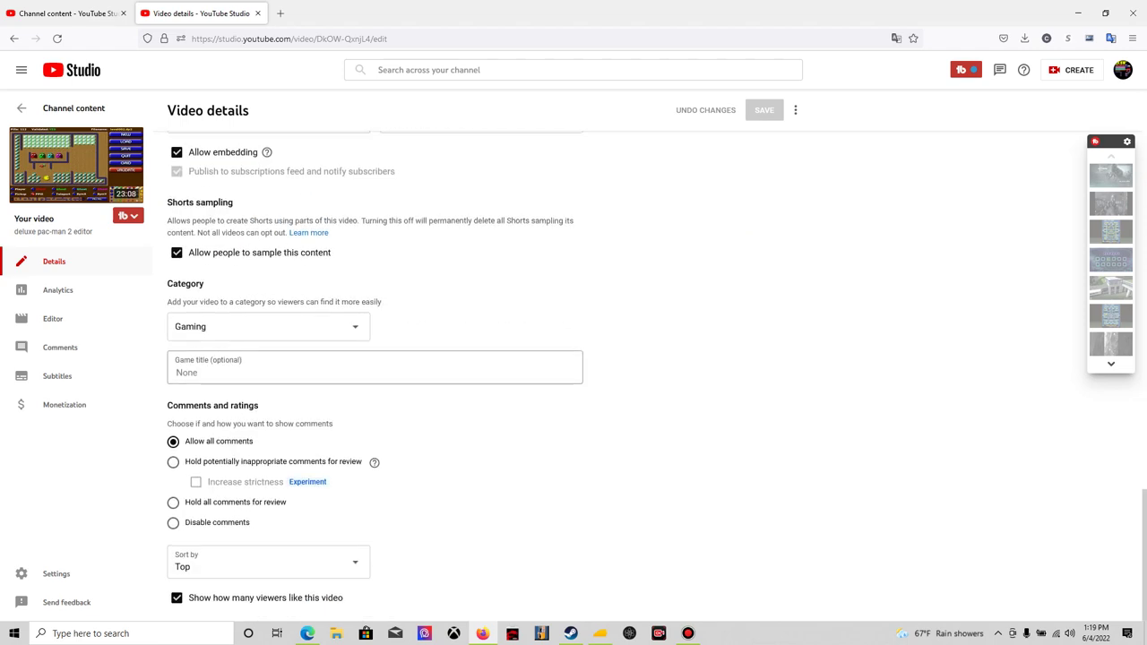
{"action": "scroll", "coordinate": [269, 430], "scroll_direction": "up", "scroll_amount": 2}
{"action": "scroll", "coordinate": [375, 376], "scroll_direction": "up", "scroll_amount": 1}
{"action": "scroll", "coordinate": [375, 376], "scroll_direction": "up", "scroll_amount": 3}
{"action": "scroll", "coordinate": [374, 376], "scroll_direction": "up", "scroll_amount": 2}
{"action": "scroll", "coordinate": [375, 376], "scroll_direction": "up", "scroll_amount": 2}
{"action": "scroll", "coordinate": [374, 376], "scroll_direction": "up", "scroll_amount": 3}
{"action": "scroll", "coordinate": [375, 376], "scroll_direction": "up", "scroll_amount": 3}
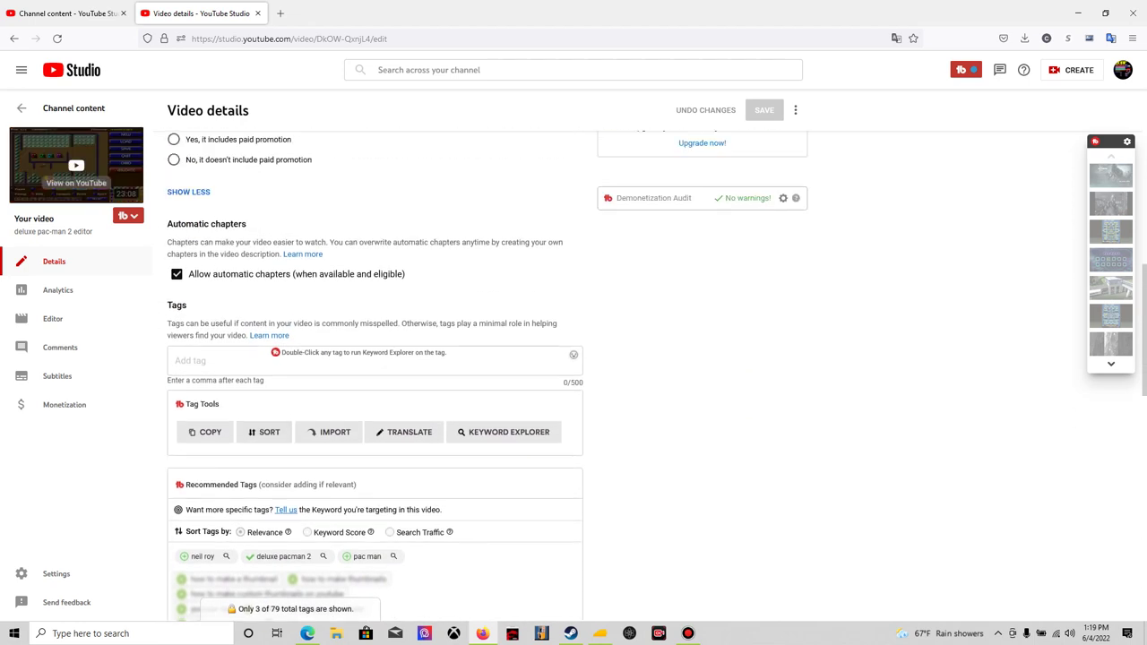
Step: Return to the Channel content list and scroll down to the 'Pac man Museum Plus free games only' row
{"action": "left_click", "coordinate": [74, 107]}
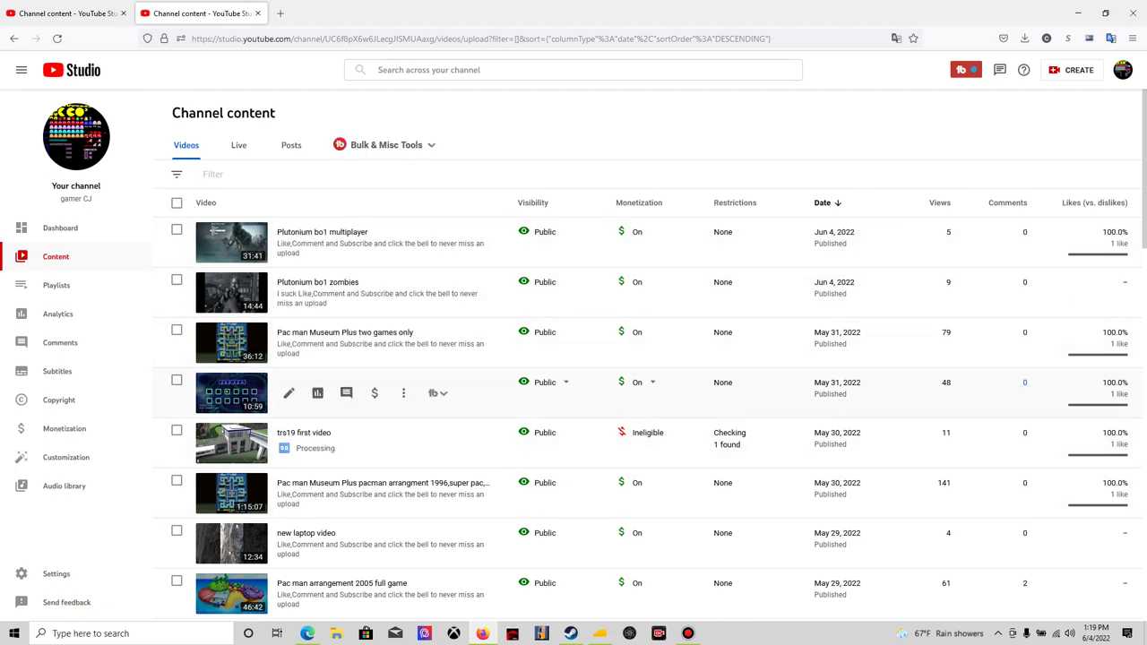
{"action": "scroll", "coordinate": [573, 358], "scroll_direction": "down", "scroll_amount": 2}
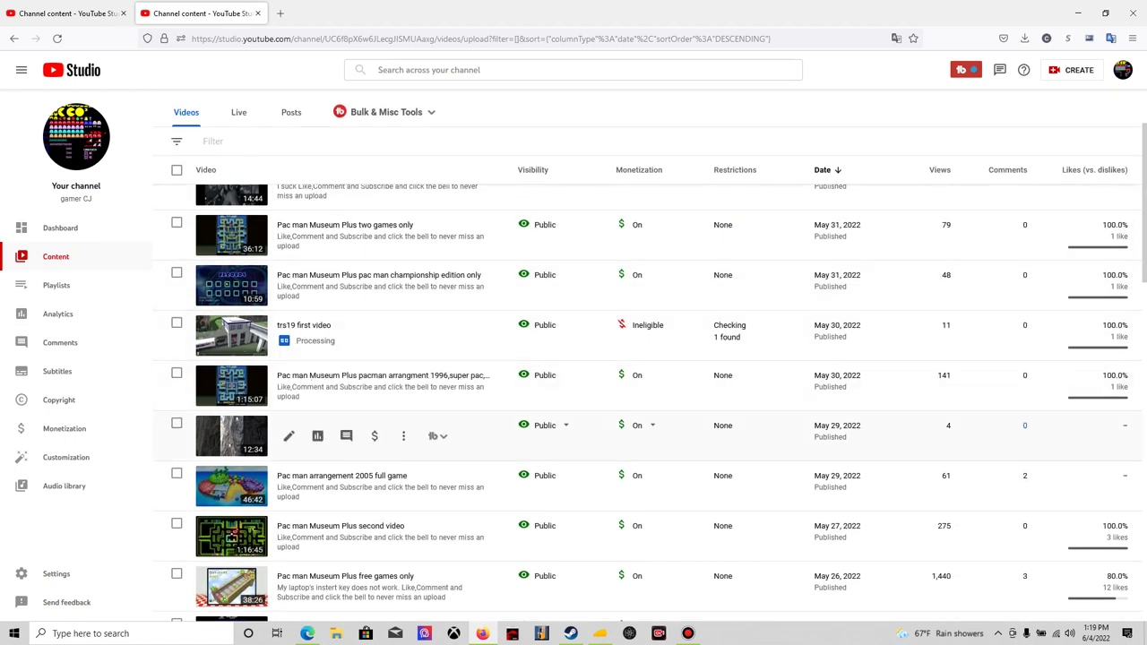
{"action": "scroll", "coordinate": [573, 528], "scroll_direction": "down", "scroll_amount": 2}
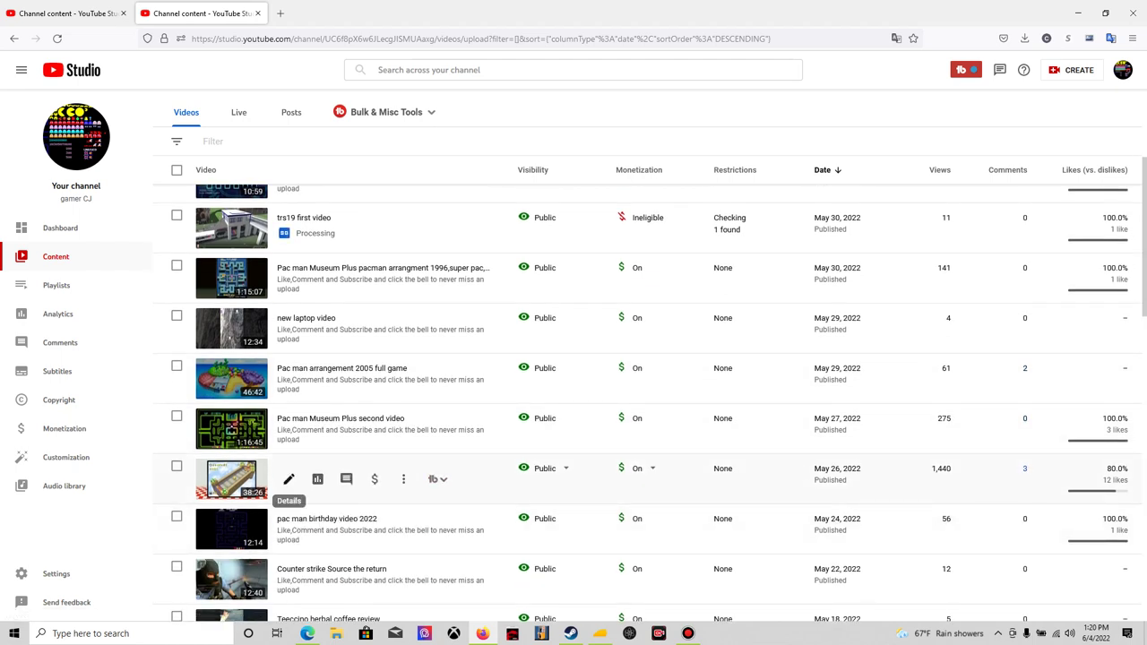
Step: Open the 'Pac man Museum Plus free games only' details and scroll down to its Tags and TubeBuddy recommended tags
{"action": "left_click", "coordinate": [288, 479]}
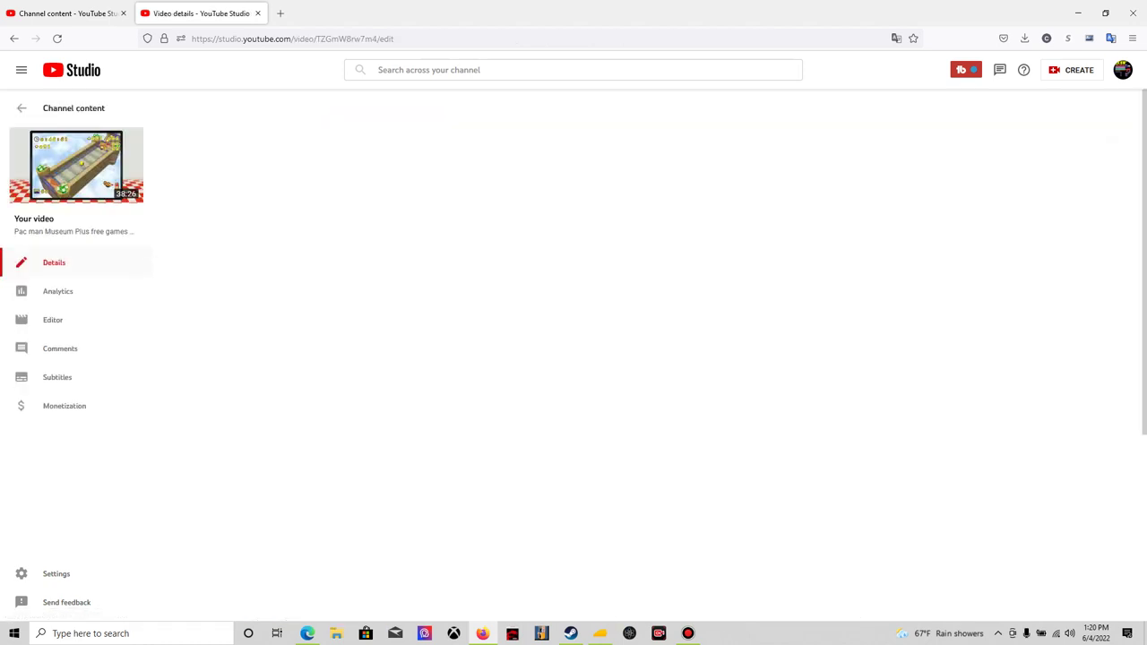
{"action": "scroll", "coordinate": [573, 376], "scroll_direction": "down", "scroll_amount": 3}
{"action": "scroll", "coordinate": [573, 376], "scroll_direction": "down", "scroll_amount": 3}
{"action": "scroll", "coordinate": [573, 376], "scroll_direction": "down", "scroll_amount": 3}
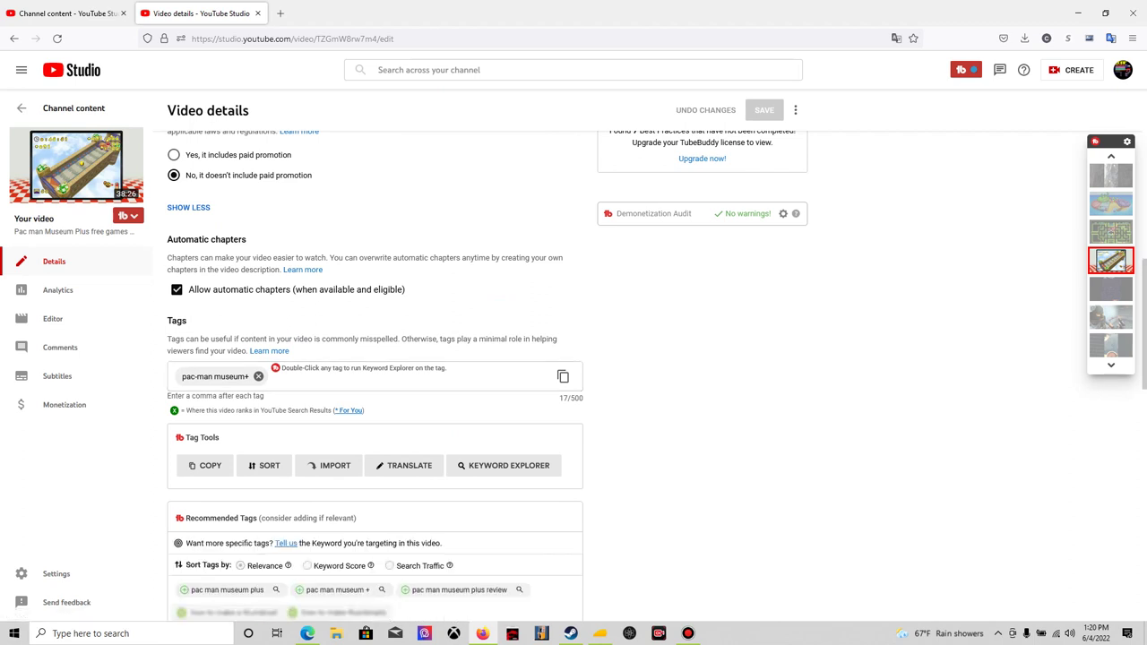
{"action": "scroll", "coordinate": [574, 359], "scroll_direction": "down", "scroll_amount": 2}
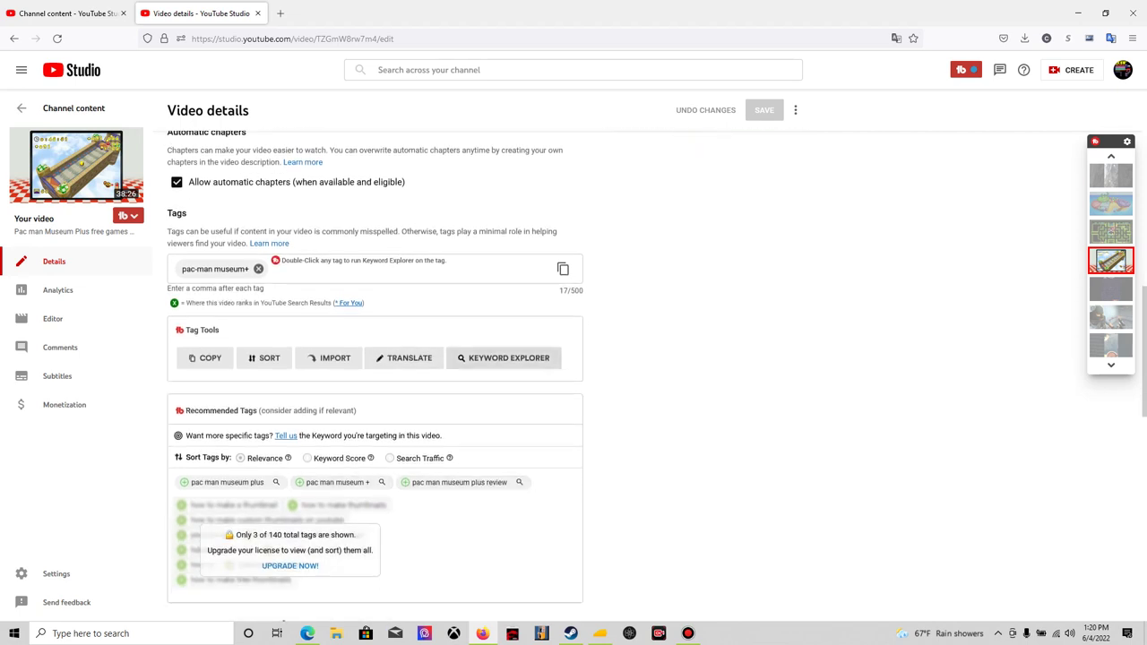
Step: Reload the page and score 'pac man museum plus' in Keyword Explorer, rated Good at 54/100
{"action": "key", "text": "F5"}
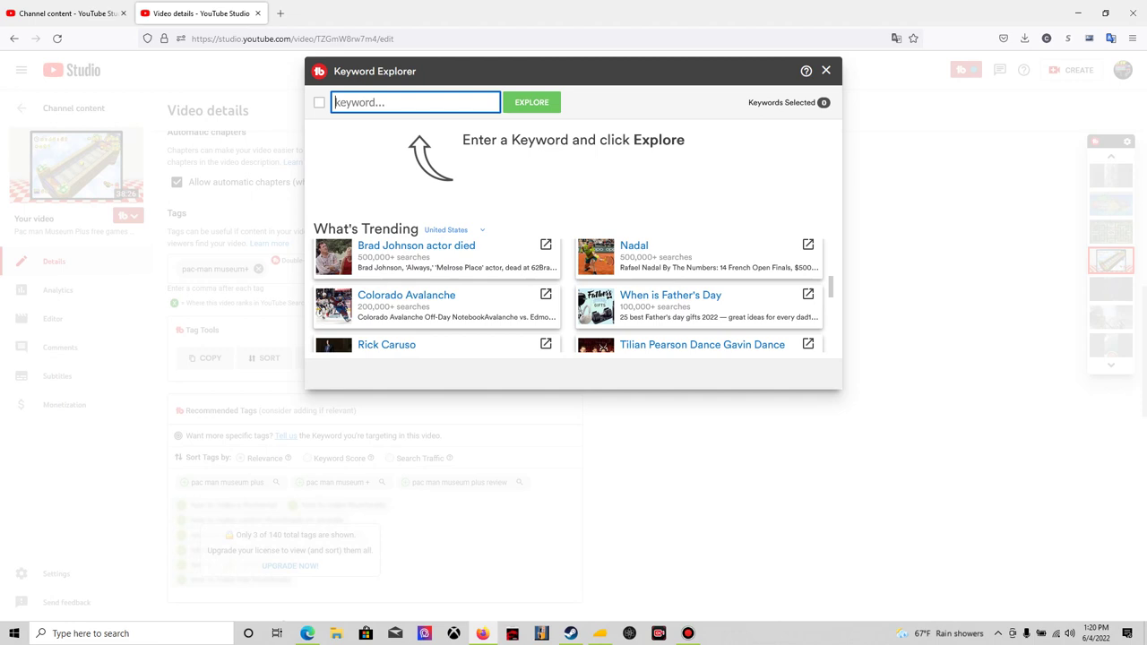
{"action": "type", "text": "pacman musi"}
{"action": "key", "text": "BackSpace"}
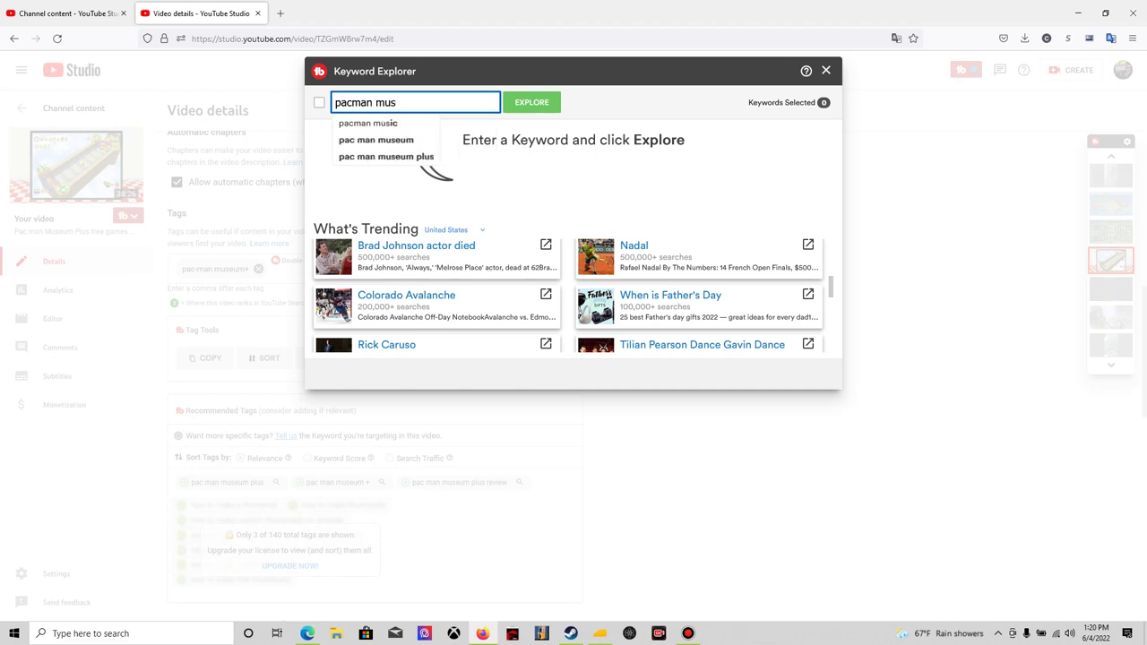
{"action": "key", "text": "Down"}
{"action": "key", "text": "Down"}
{"action": "key", "text": "Down"}
{"action": "key", "text": "Return"}
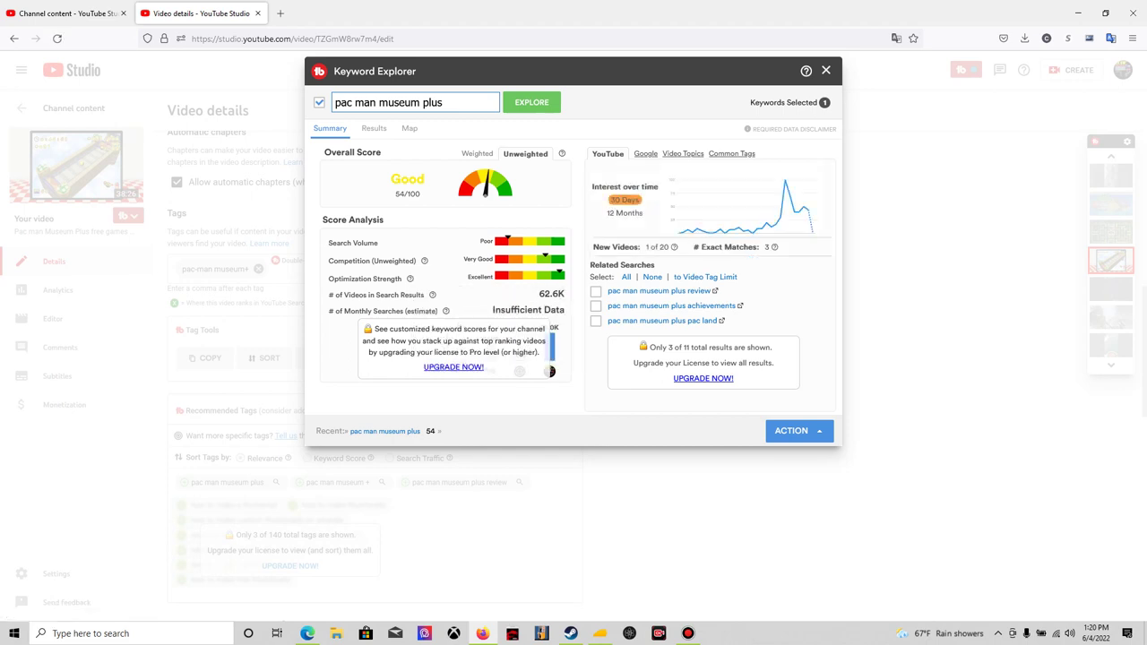
Step: Browse the top-ranking search results for 'pac man museum plus' on the Results tab
{"action": "left_click", "coordinate": [373, 128]}
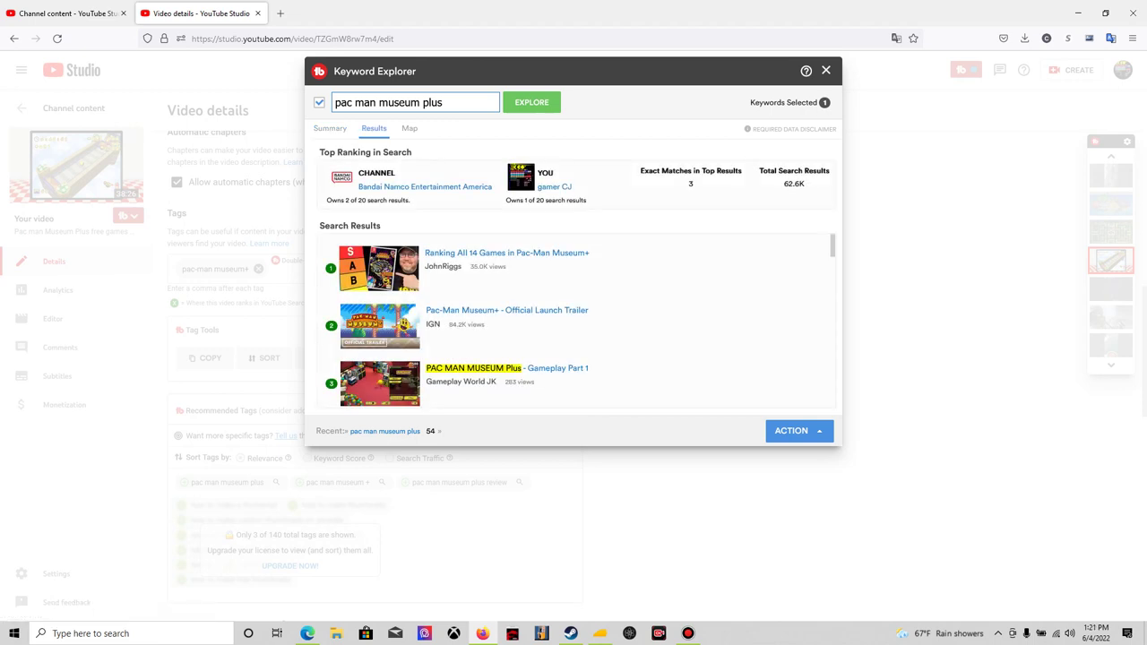
{"action": "scroll", "coordinate": [578, 323], "scroll_direction": "down", "scroll_amount": 3}
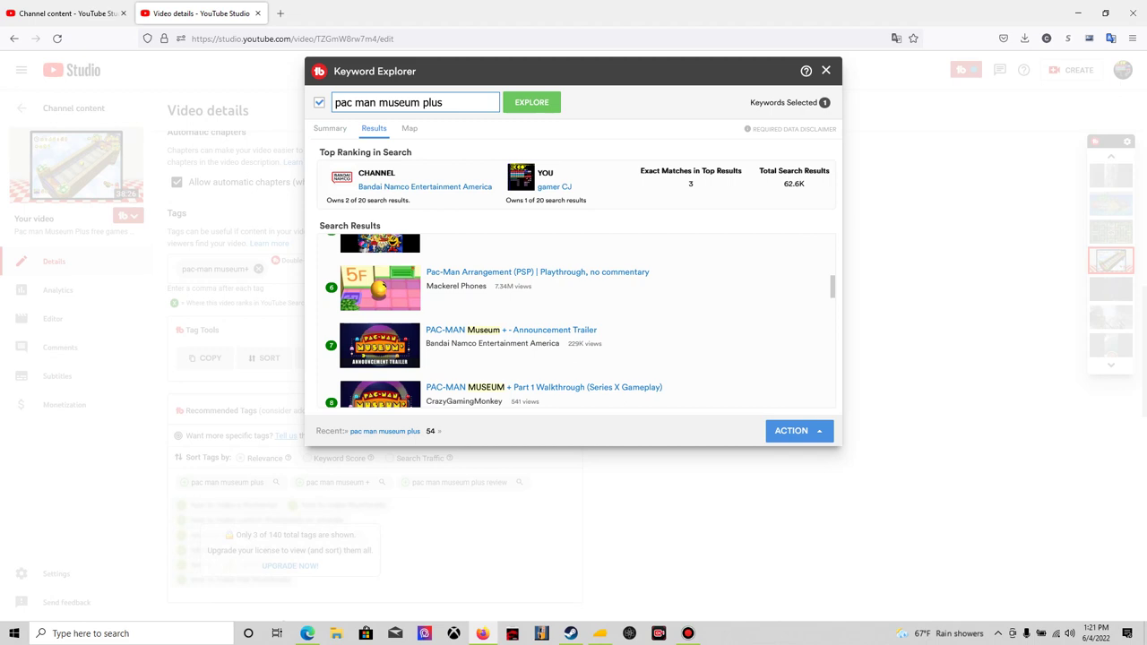
{"action": "scroll", "coordinate": [578, 322], "scroll_direction": "down", "scroll_amount": 2}
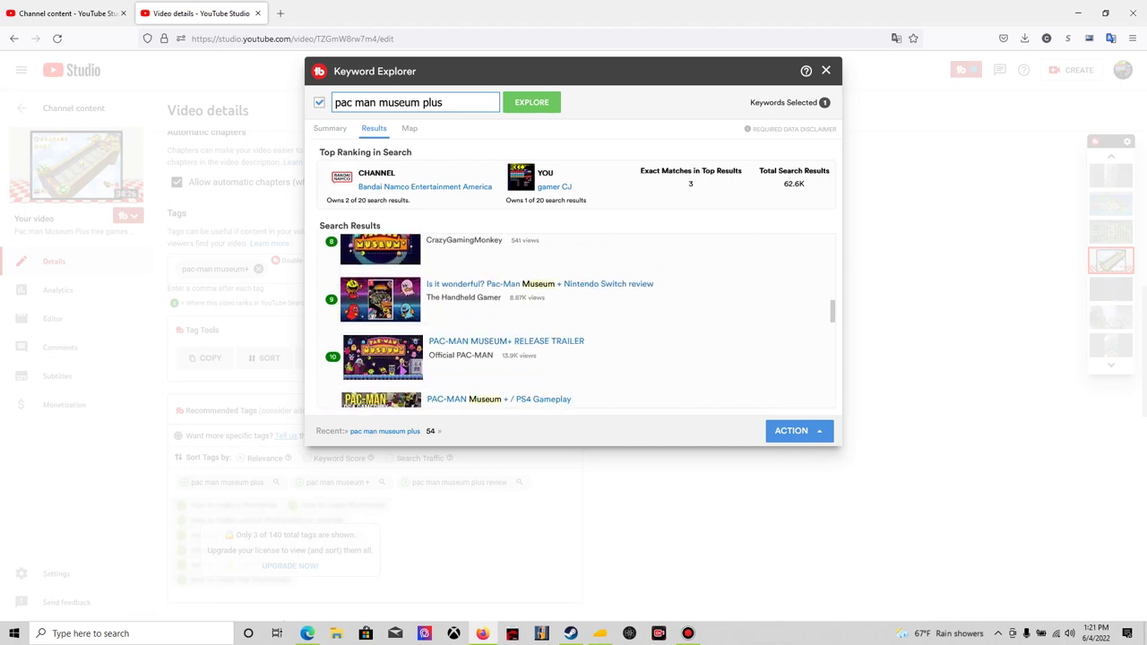
{"action": "scroll", "coordinate": [577, 322], "scroll_direction": "down", "scroll_amount": 3}
{"action": "scroll", "coordinate": [578, 323], "scroll_direction": "down", "scroll_amount": 5}
{"action": "scroll", "coordinate": [578, 322], "scroll_direction": "down", "scroll_amount": 2}
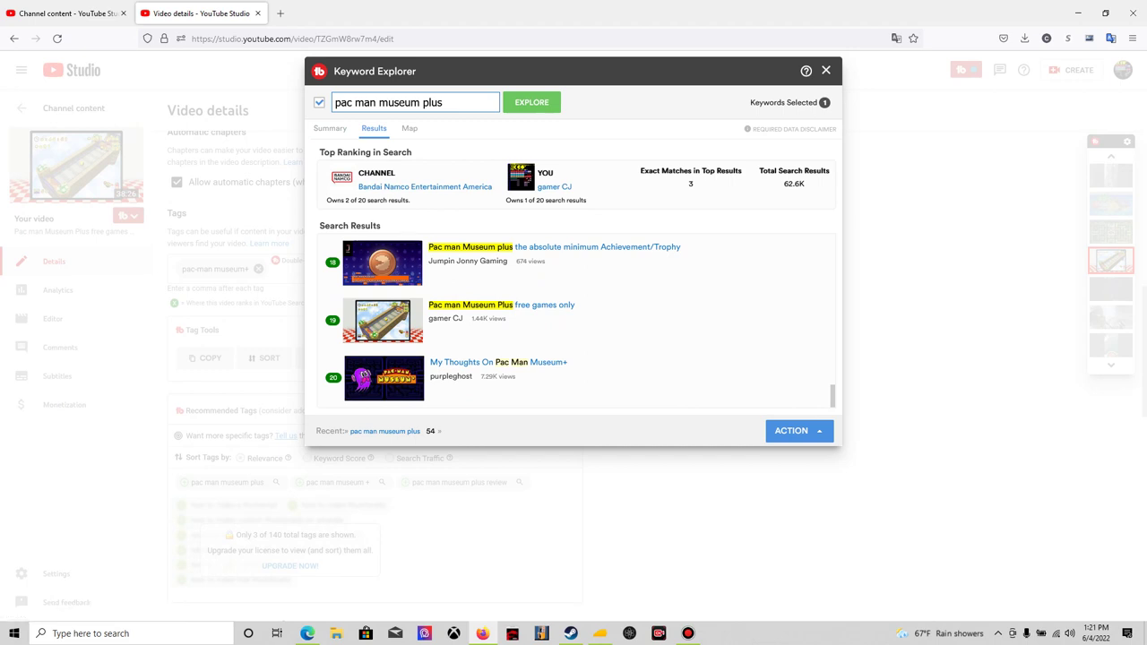
{"action": "scroll", "coordinate": [578, 322], "scroll_direction": "up", "scroll_amount": 1}
{"action": "scroll", "coordinate": [577, 322], "scroll_direction": "up", "scroll_amount": 5}
{"action": "scroll", "coordinate": [578, 322], "scroll_direction": "up", "scroll_amount": 3}
{"action": "scroll", "coordinate": [577, 322], "scroll_direction": "up", "scroll_amount": 3}
{"action": "scroll", "coordinate": [578, 322], "scroll_direction": "down", "scroll_amount": 3}
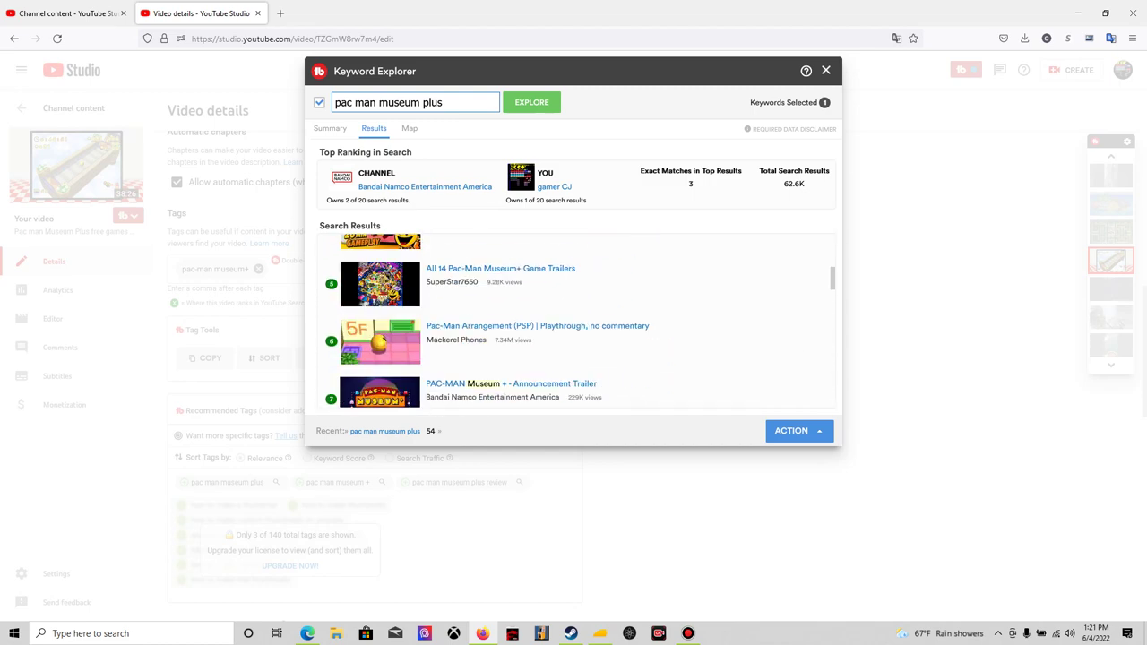
{"action": "scroll", "coordinate": [578, 323], "scroll_direction": "down", "scroll_amount": 2}
{"action": "scroll", "coordinate": [578, 322], "scroll_direction": "up", "scroll_amount": 1}
{"action": "scroll", "coordinate": [578, 322], "scroll_direction": "down", "scroll_amount": 3}
{"action": "scroll", "coordinate": [578, 322], "scroll_direction": "down", "scroll_amount": 2}
{"action": "scroll", "coordinate": [578, 323], "scroll_direction": "down", "scroll_amount": 3}
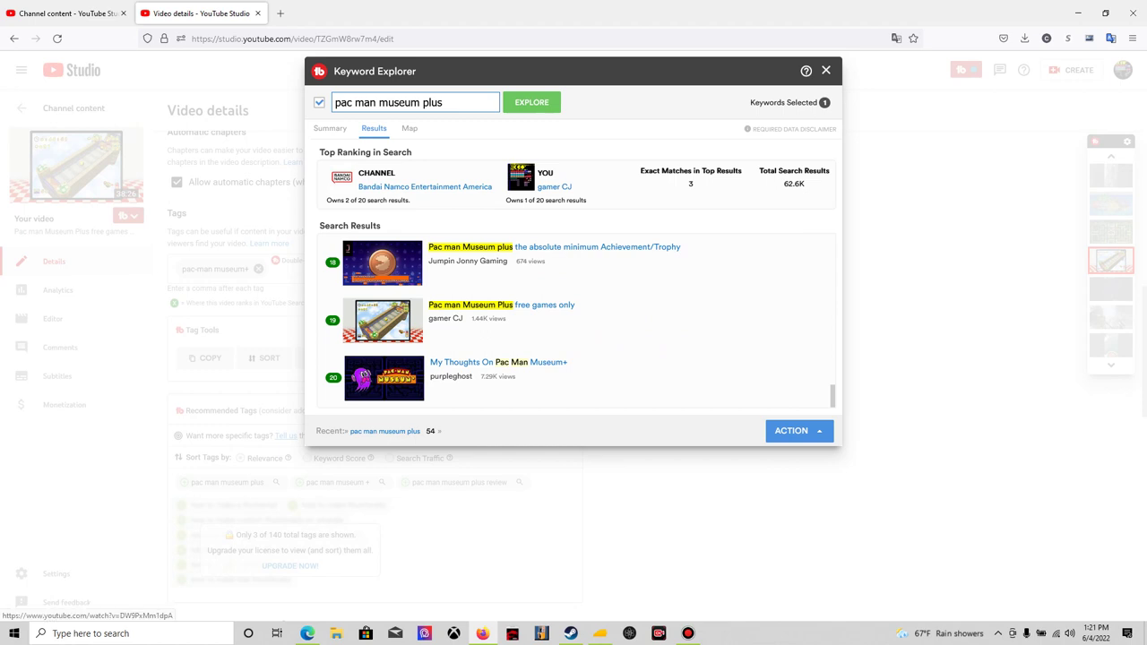
Step: View the keyword's Map and Summary, then close Keyword Explorer
{"action": "left_click", "coordinate": [410, 128]}
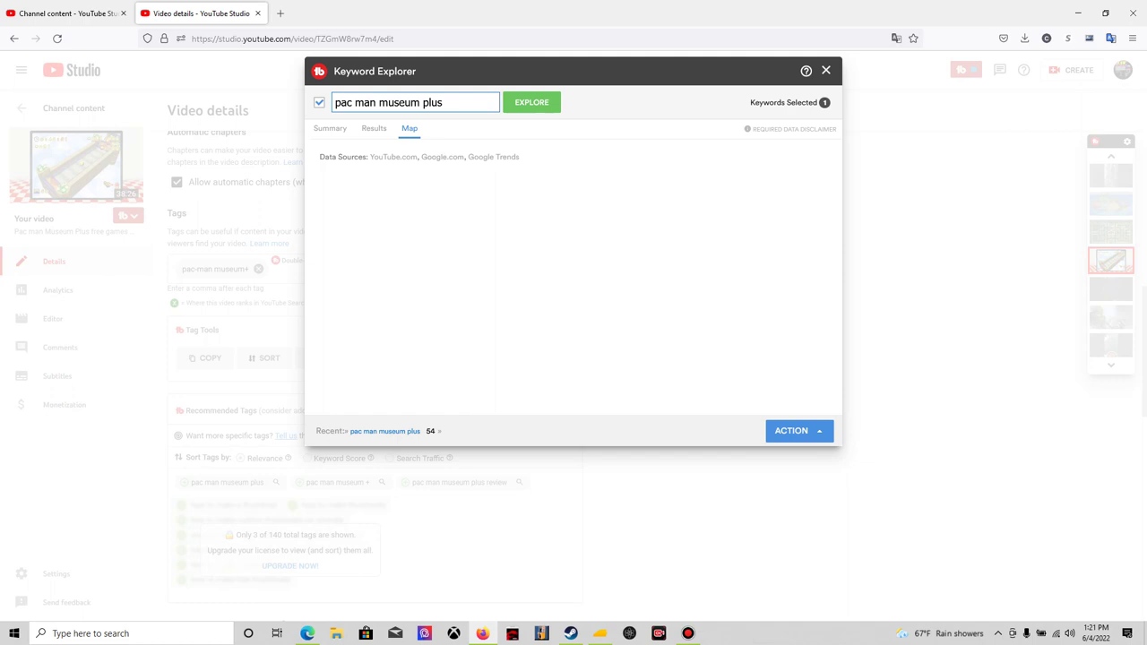
{"action": "left_click", "coordinate": [330, 128]}
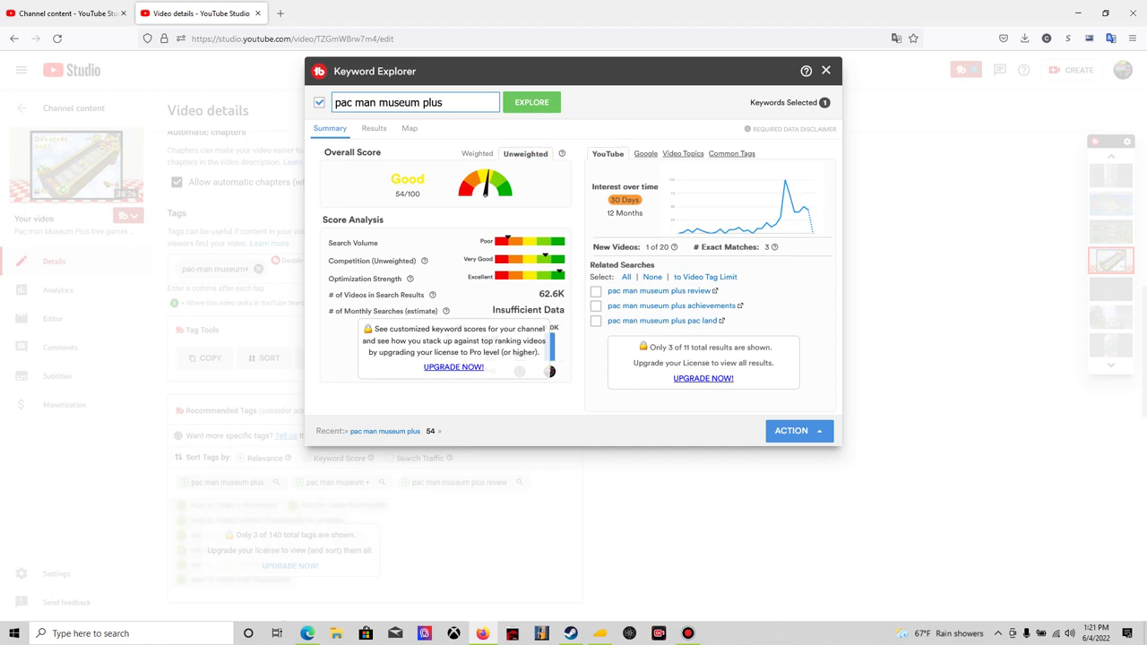
{"action": "left_click", "coordinate": [825, 70]}
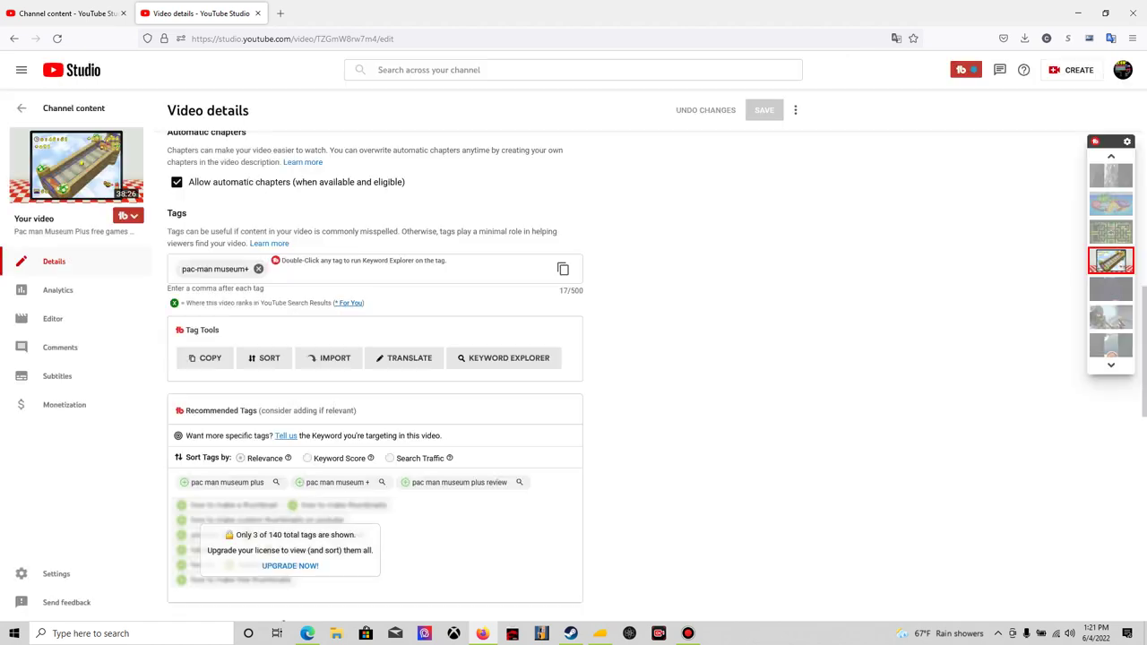
Step: Scroll through the Tag rankings article explaining rankings only gauge a video's movement
{"action": "scroll", "coordinate": [573, 376], "scroll_direction": "up", "scroll_amount": 2}
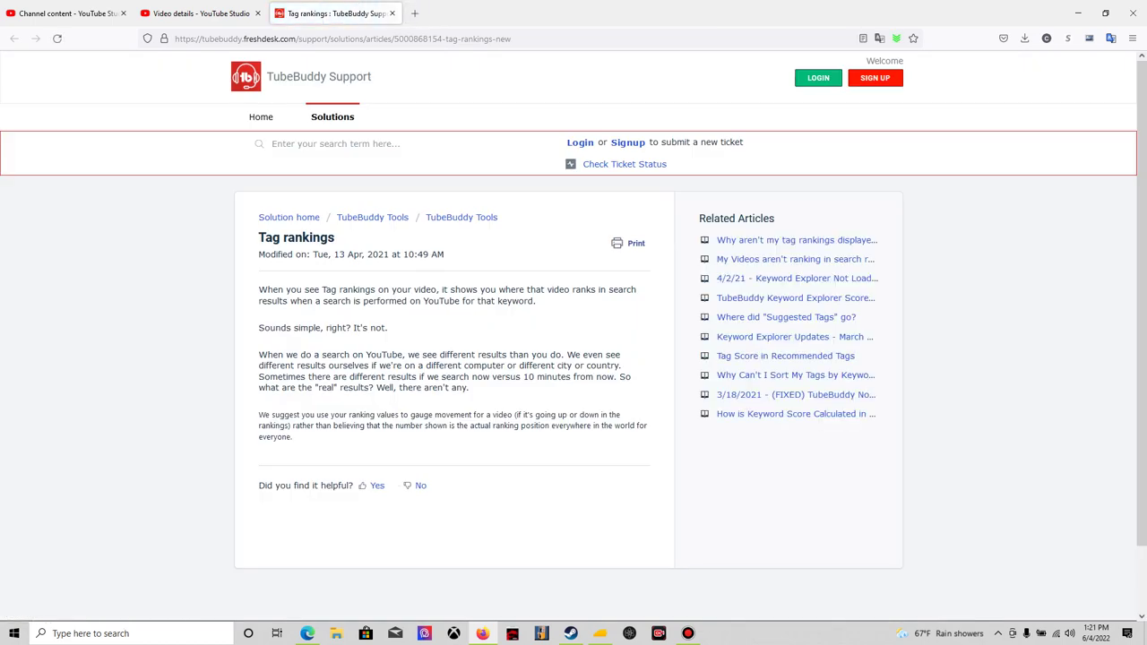
{"action": "scroll", "coordinate": [573, 358], "scroll_direction": "down", "scroll_amount": 2}
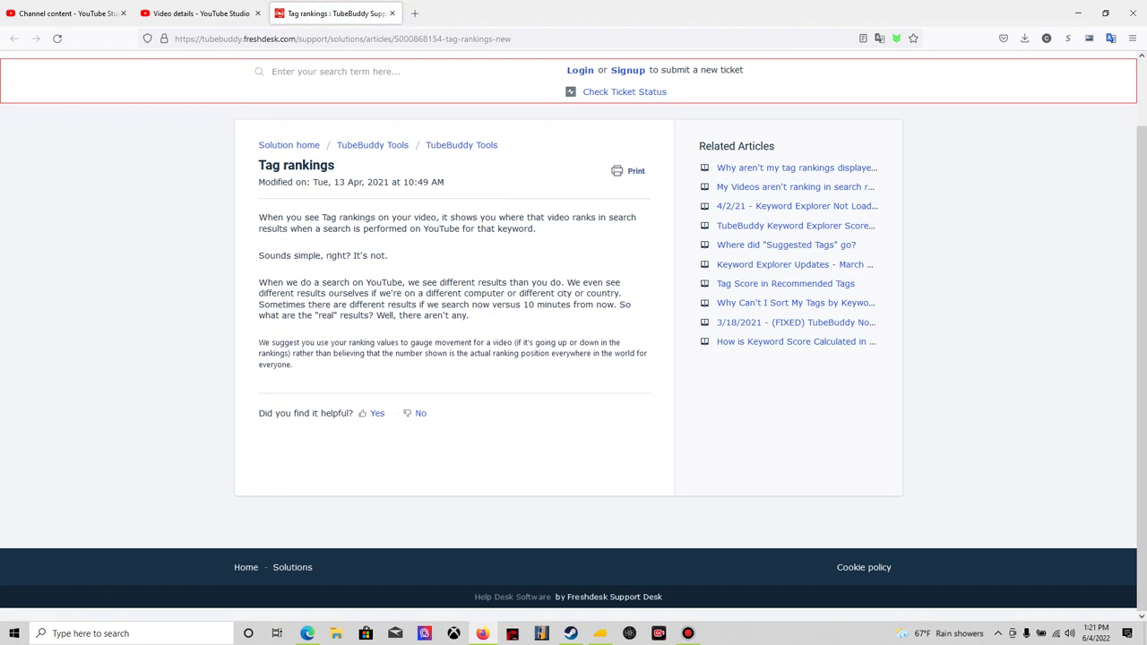
Step: Close the help tab and review the Pac man Museum Plus details through Tags, Audience and Thumbnail
{"action": "left_click", "coordinate": [391, 14]}
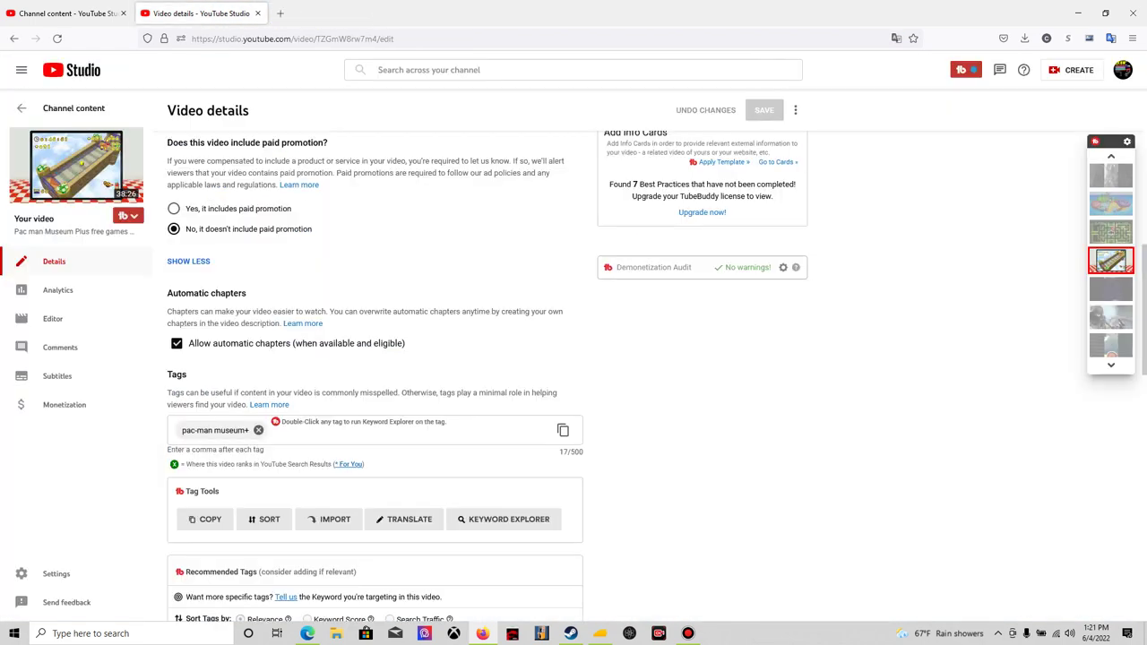
{"action": "scroll", "coordinate": [375, 358], "scroll_direction": "up", "scroll_amount": 3}
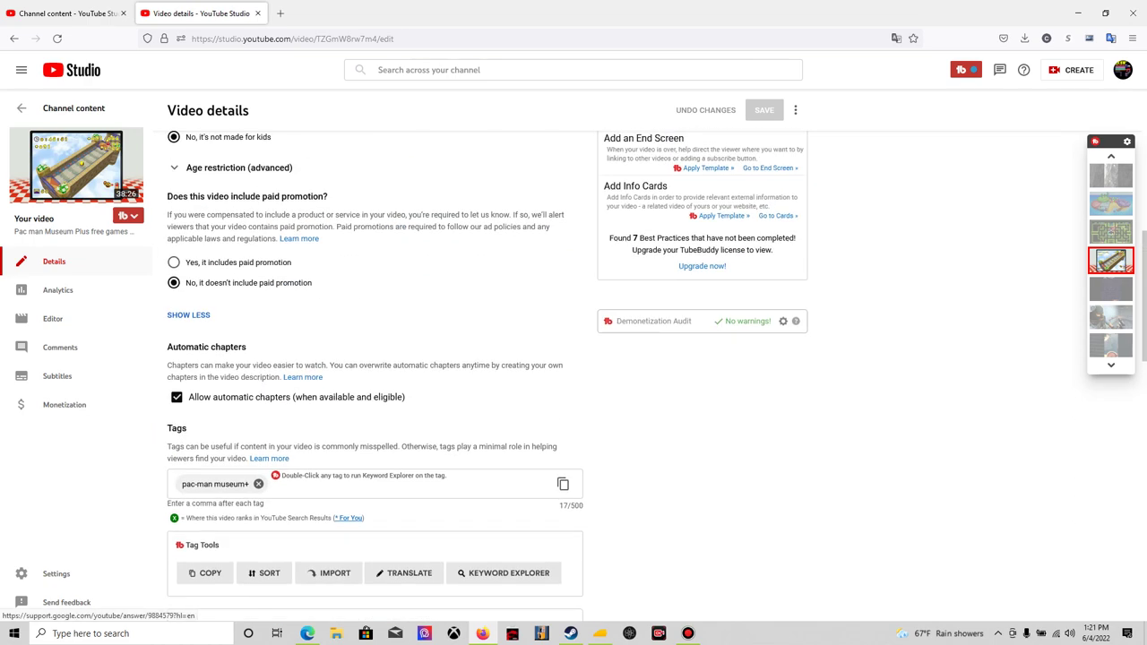
{"action": "scroll", "coordinate": [374, 359], "scroll_direction": "up", "scroll_amount": 2}
{"action": "scroll", "coordinate": [374, 358], "scroll_direction": "up", "scroll_amount": 2}
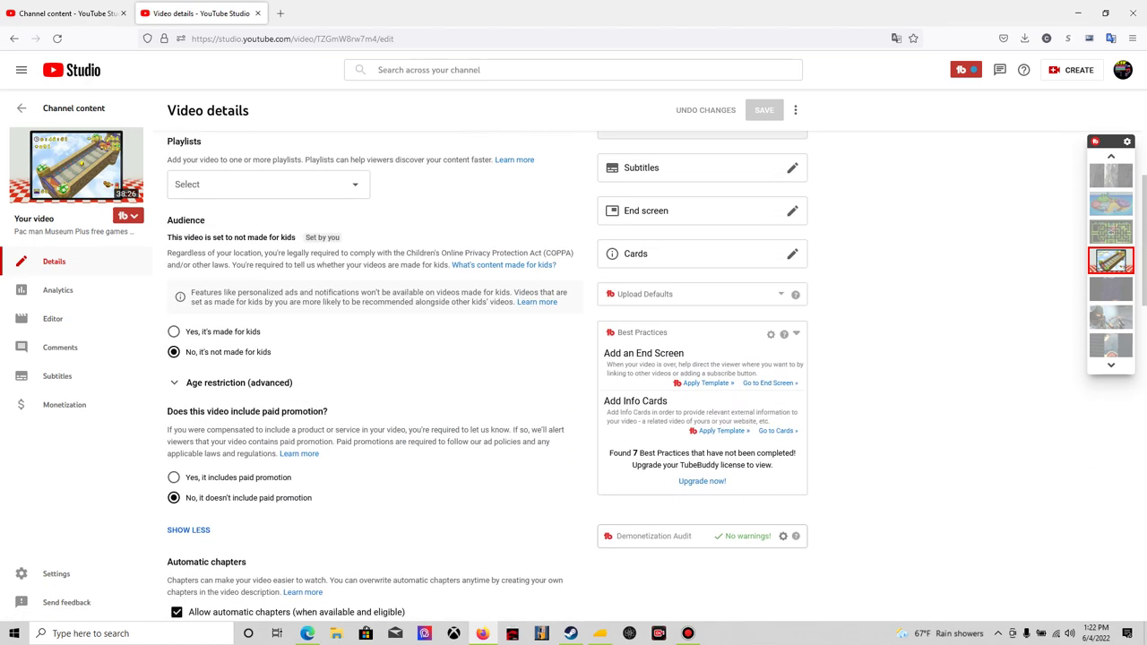
{"action": "scroll", "coordinate": [374, 359], "scroll_direction": "down", "scroll_amount": 2}
{"action": "scroll", "coordinate": [375, 358], "scroll_direction": "down", "scroll_amount": 5}
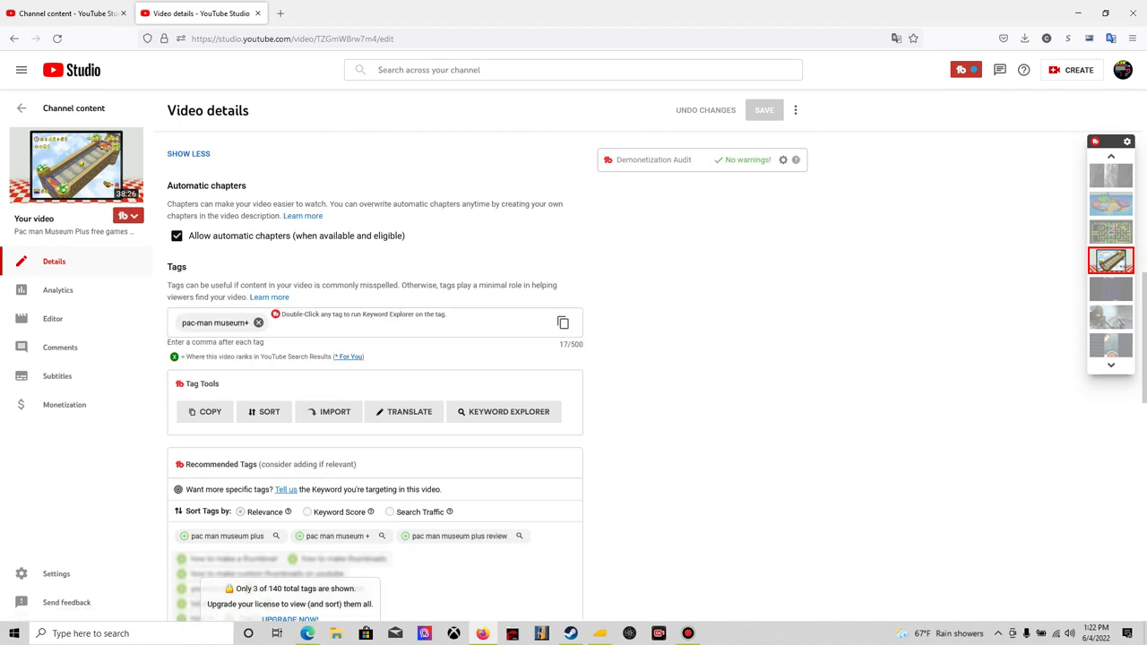
{"action": "scroll", "coordinate": [375, 358], "scroll_direction": "down", "scroll_amount": 1}
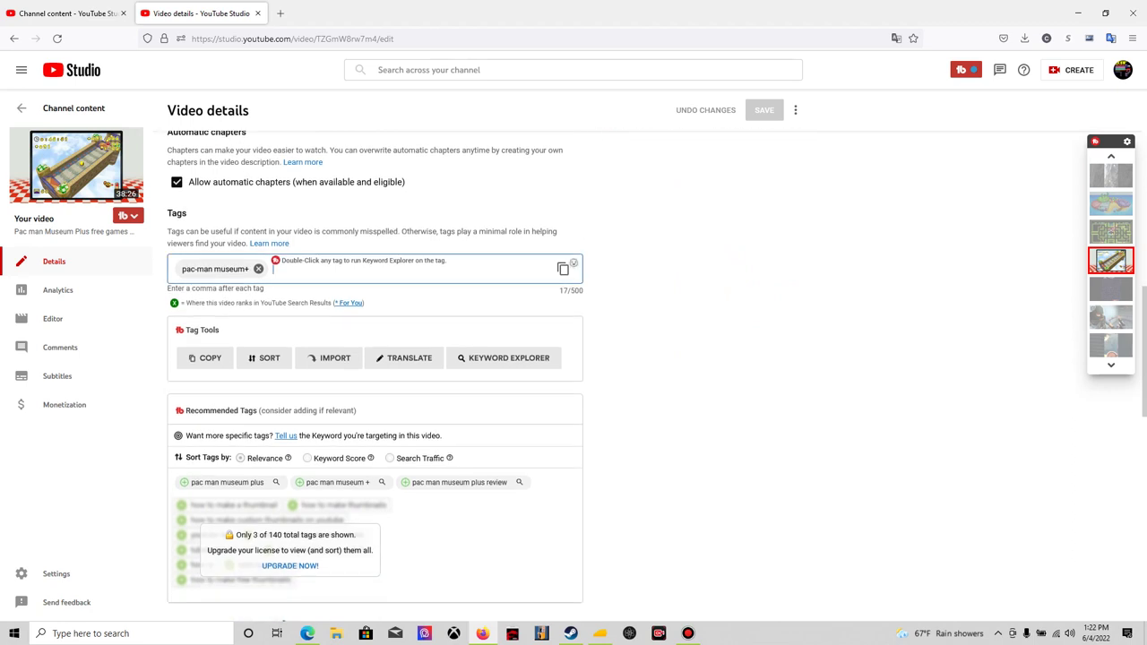
{"action": "scroll", "coordinate": [374, 359], "scroll_direction": "down", "scroll_amount": 1}
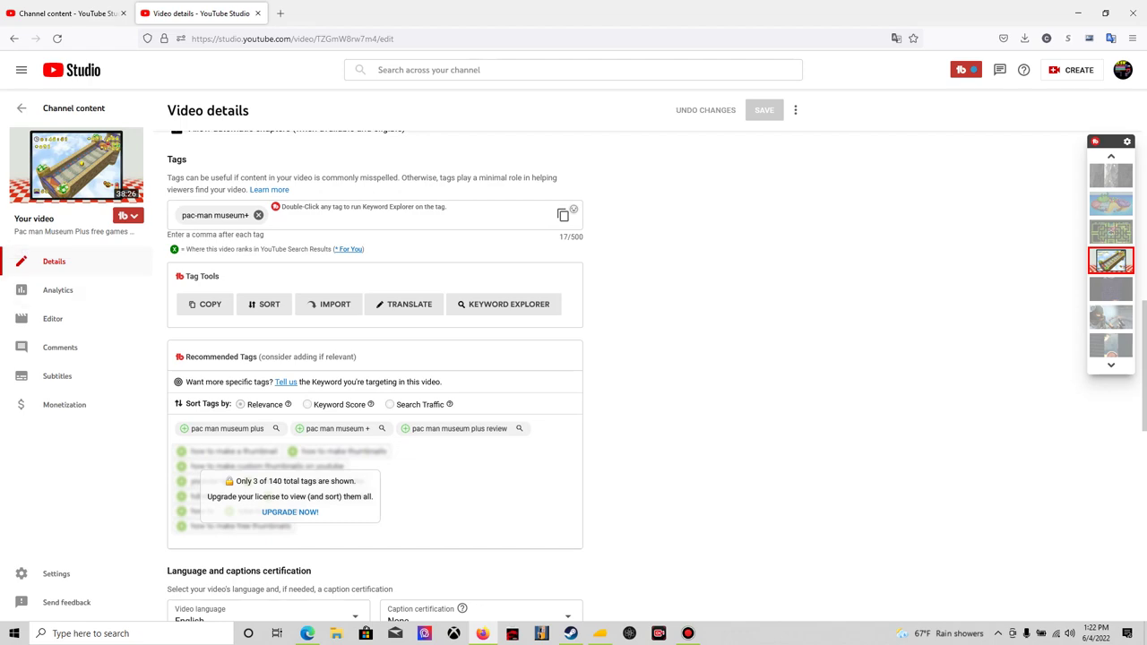
{"action": "scroll", "coordinate": [487, 377], "scroll_direction": "up", "scroll_amount": 2}
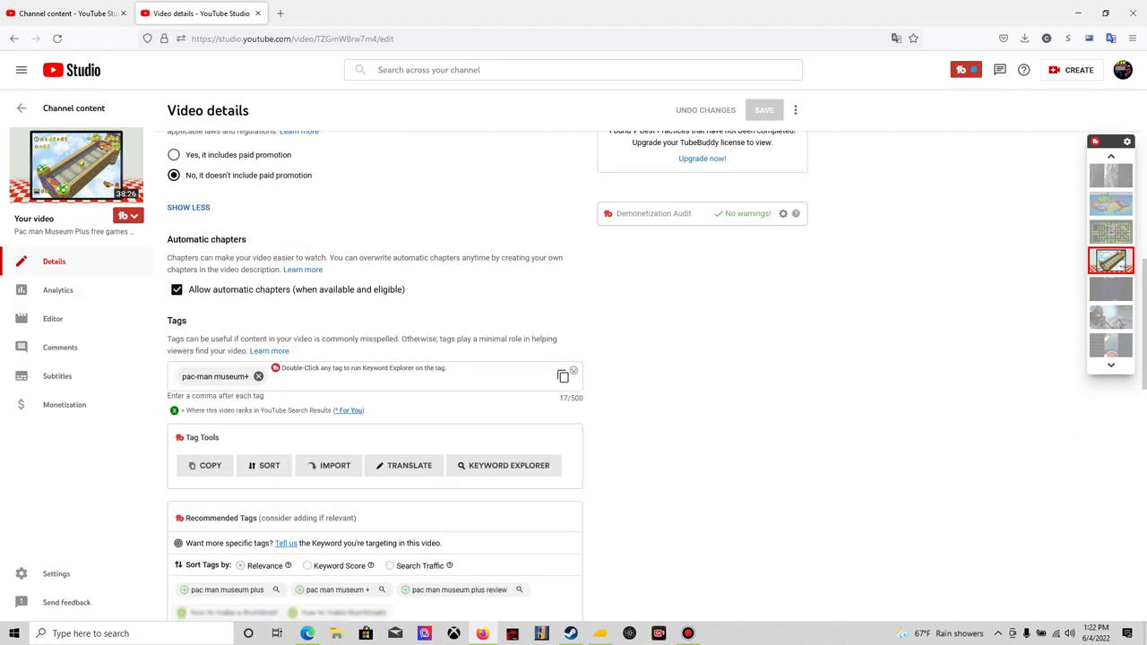
{"action": "scroll", "coordinate": [488, 377], "scroll_direction": "up", "scroll_amount": 2}
{"action": "scroll", "coordinate": [487, 377], "scroll_direction": "up", "scroll_amount": 2}
{"action": "scroll", "coordinate": [488, 376], "scroll_direction": "up", "scroll_amount": 2}
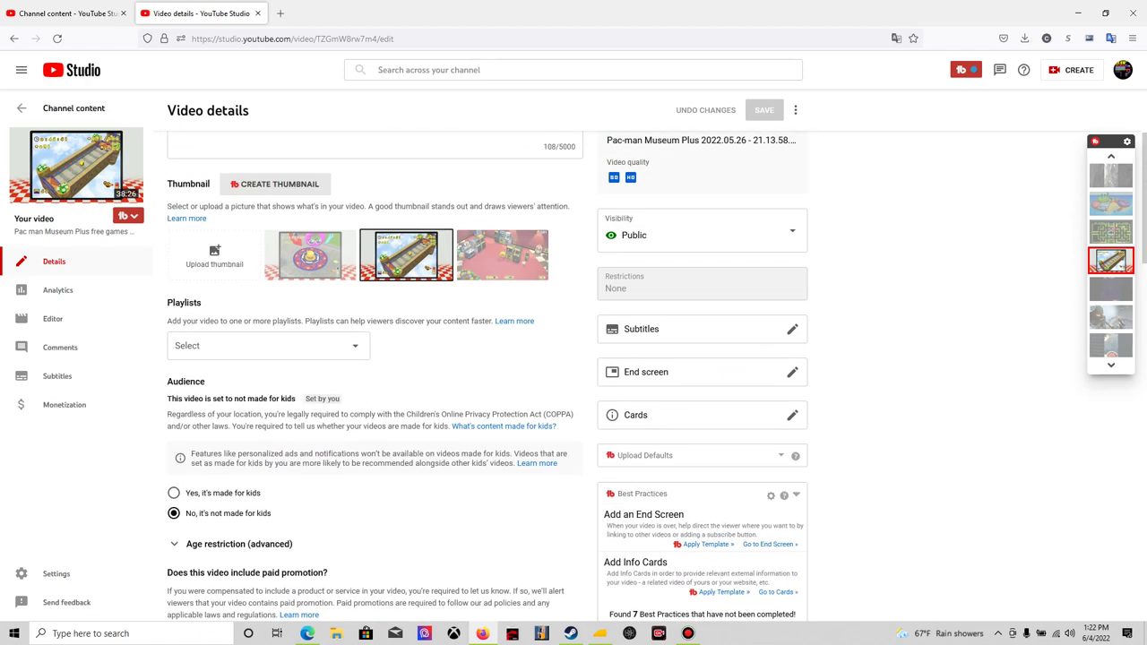